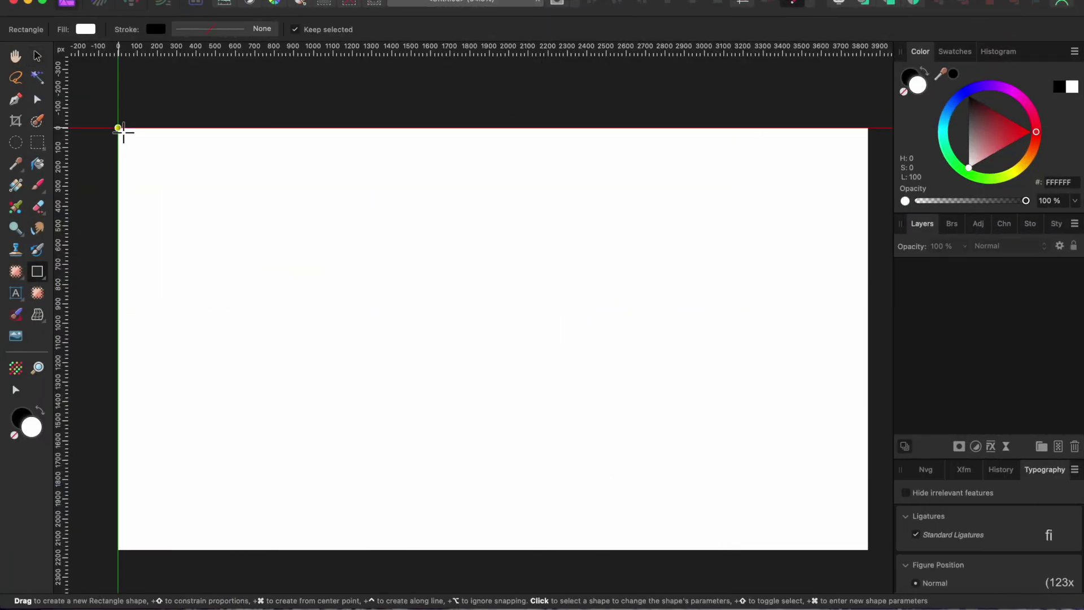
Draw a white-filled rectangle covering the whole landscape canvas
{"action": "left_click_drag", "start_coordinate": [118, 128], "coordinate": [867, 550]}
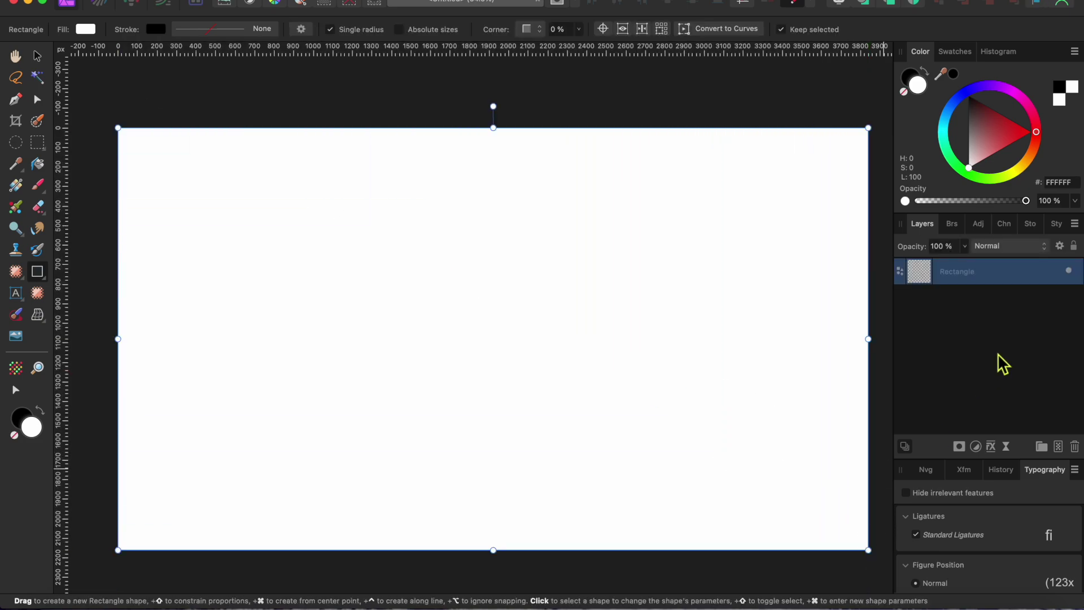
Fill the full-canvas rectangle with dark blue and convert it to curves
{"action": "left_click", "coordinate": [969, 97]}
{"action": "left_click_drag", "start_coordinate": [974, 113], "coordinate": [960, 126]}
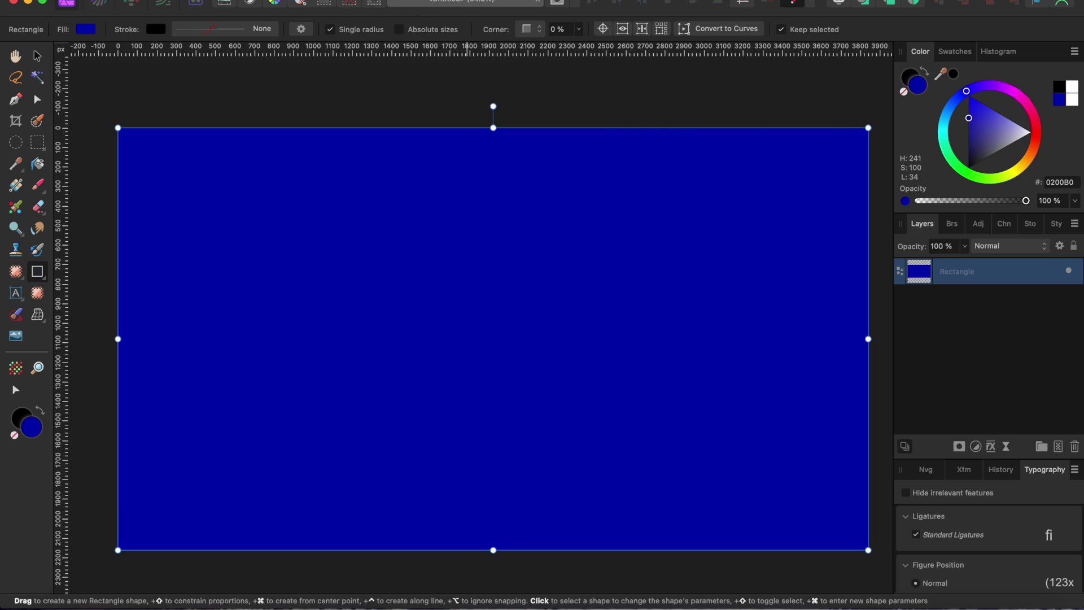
{"action": "left_click", "coordinate": [297, 1]}
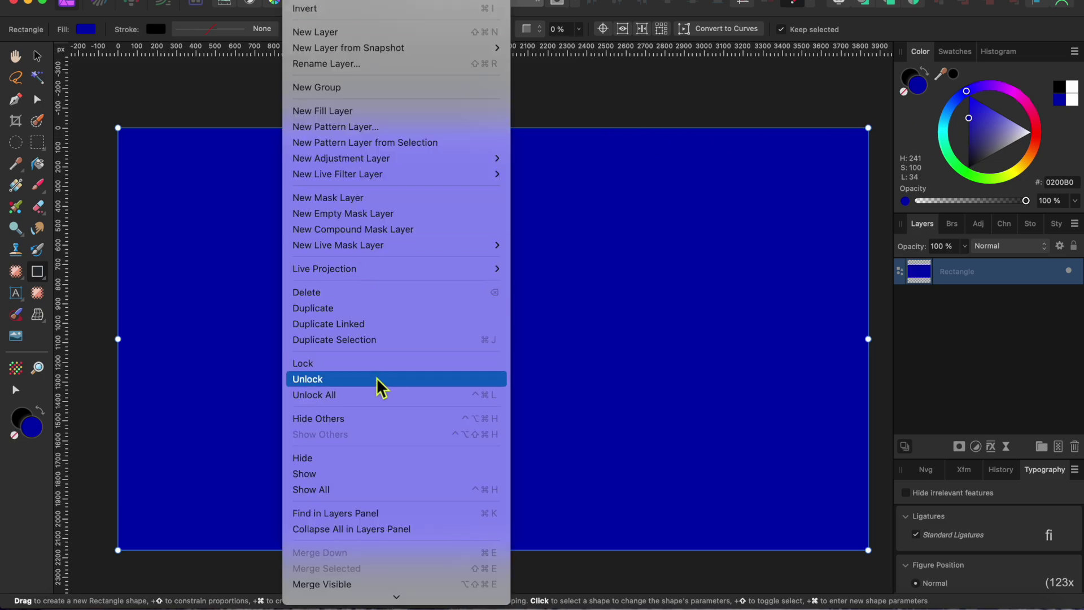
{"action": "scroll", "coordinate": [377, 378], "scroll_direction": "down", "scroll_amount": 4}
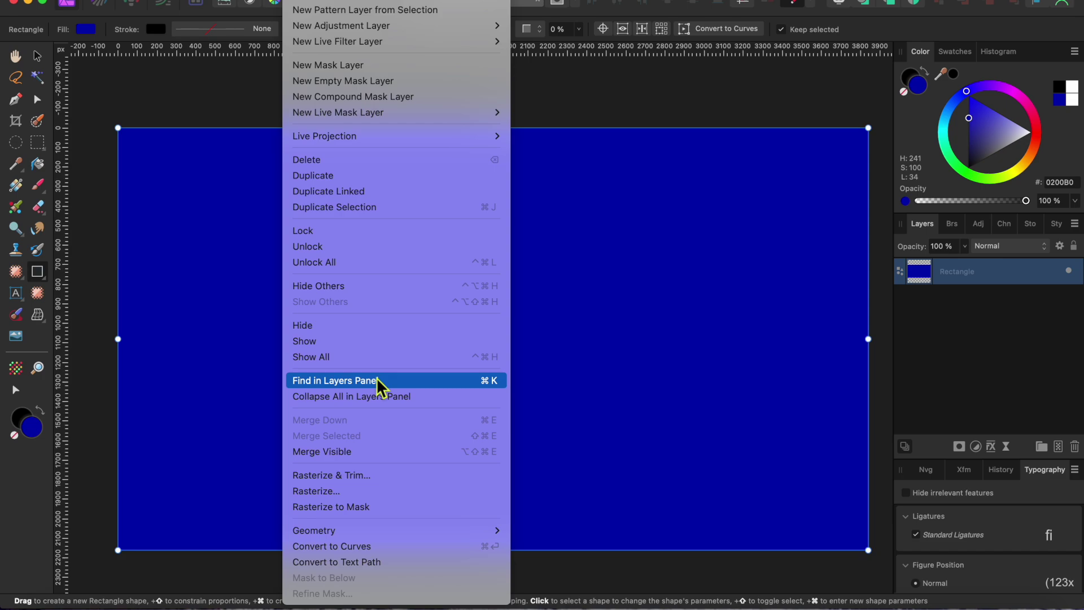
{"action": "left_click", "coordinate": [359, 545]}
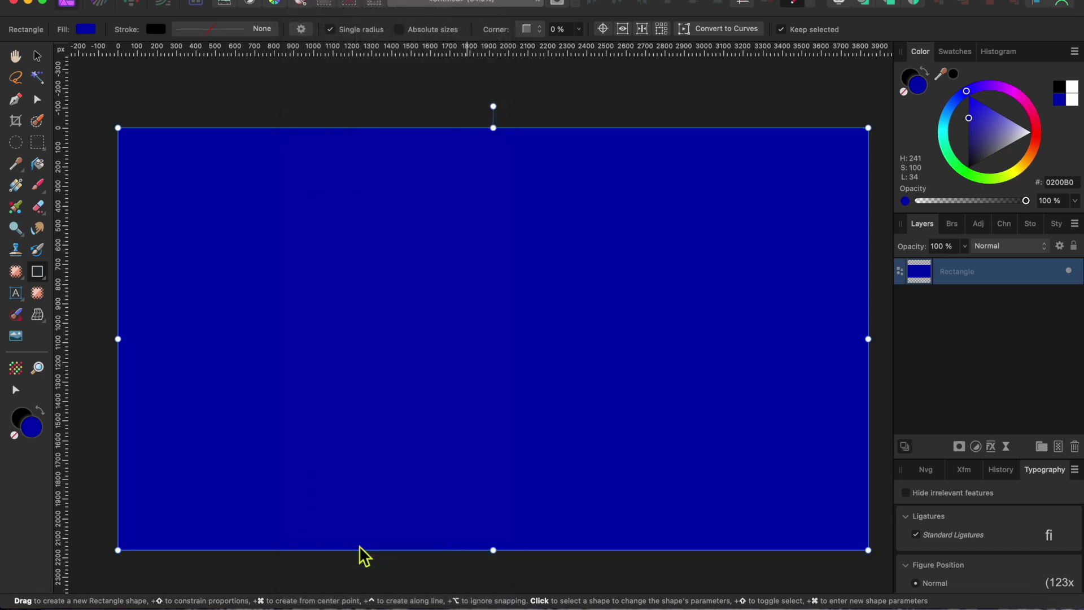
Delete the top-right node to leave a lower-left triangle, then duplicate it with Cmd+J
{"action": "left_click", "coordinate": [869, 134]}
{"action": "key", "text": "Delete"}
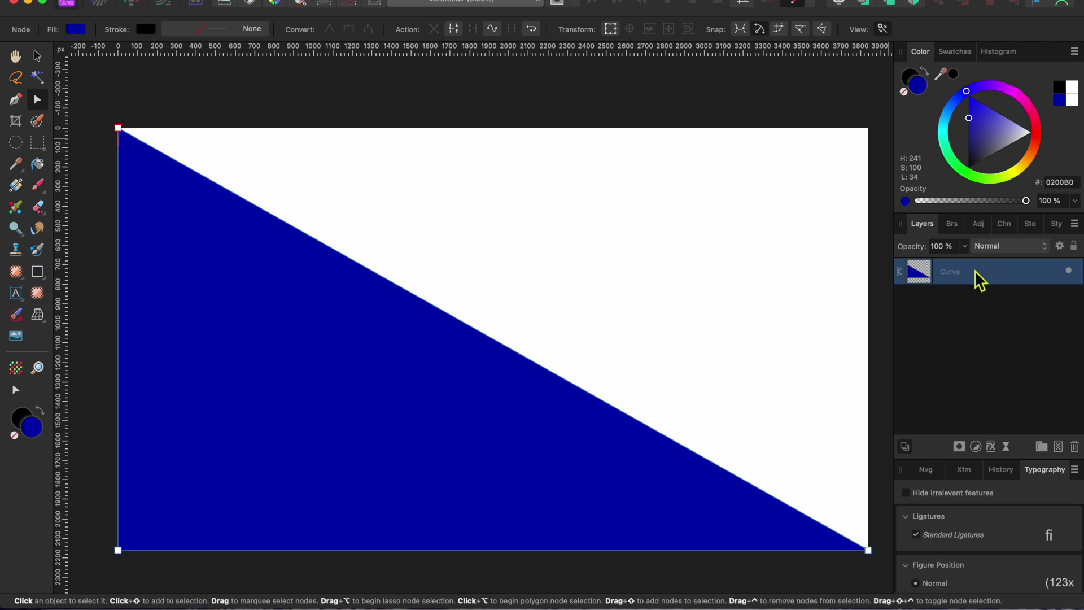
{"action": "key", "text": "super+j"}
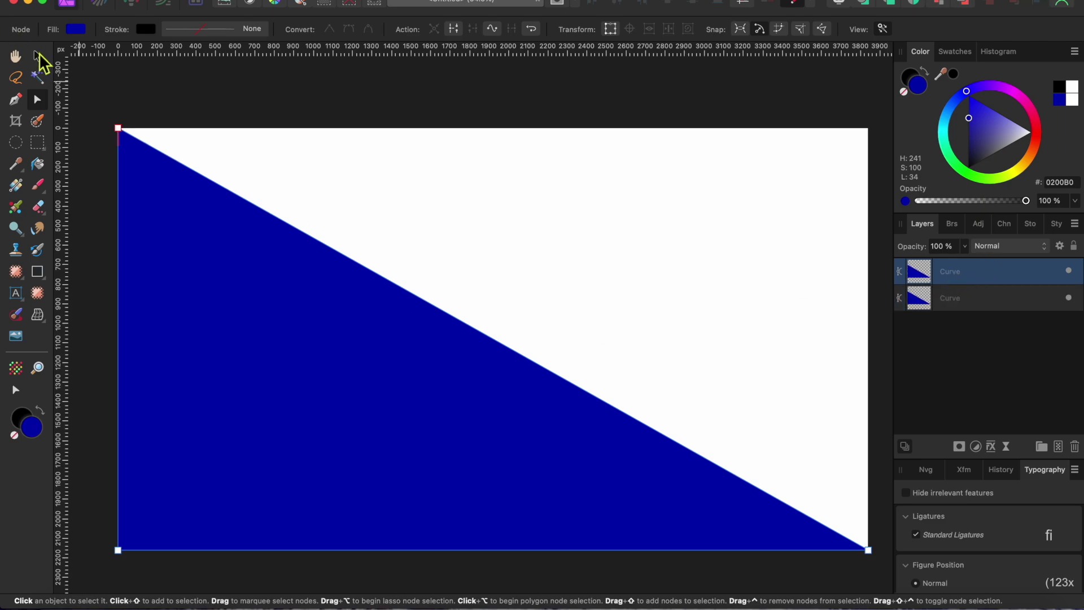
Rotate the duplicate triangle into the upper-right half and colour it red
{"action": "left_click", "coordinate": [37, 56]}
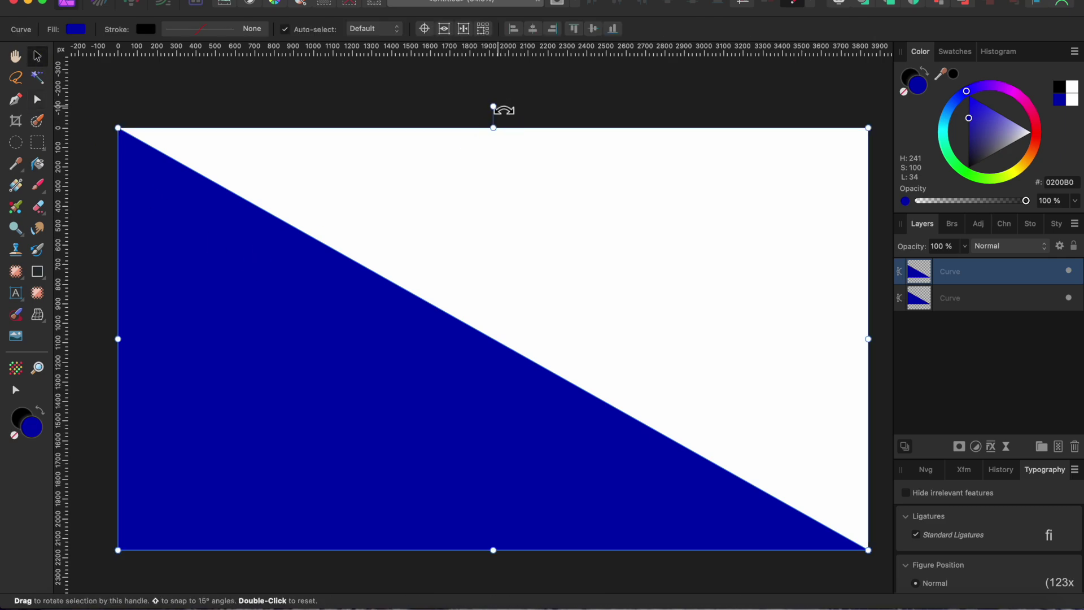
{"action": "left_click_drag", "start_coordinate": [502, 110], "coordinate": [496, 373]}
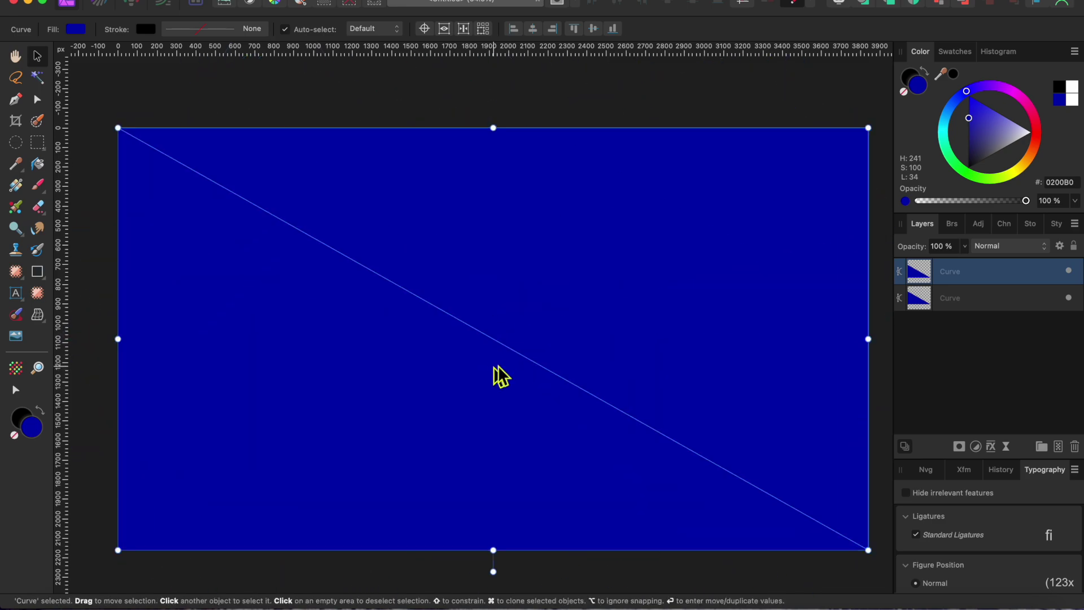
{"action": "left_click", "coordinate": [1036, 131]}
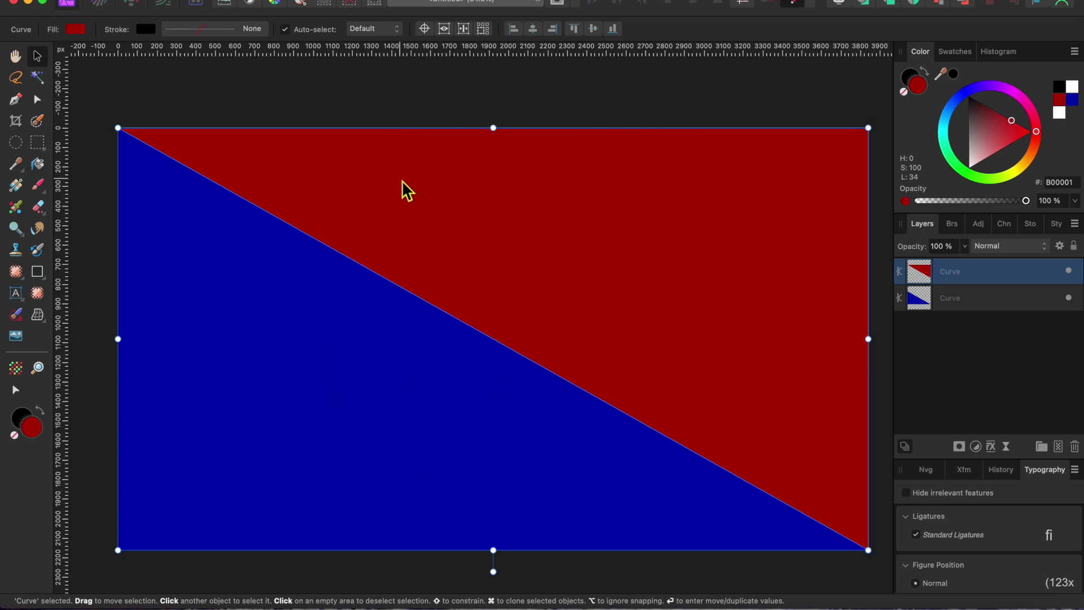
Give the red triangle a black-to-red gradient and the blue triangle a blue-to-black gradient
{"action": "left_click", "coordinate": [17, 189]}
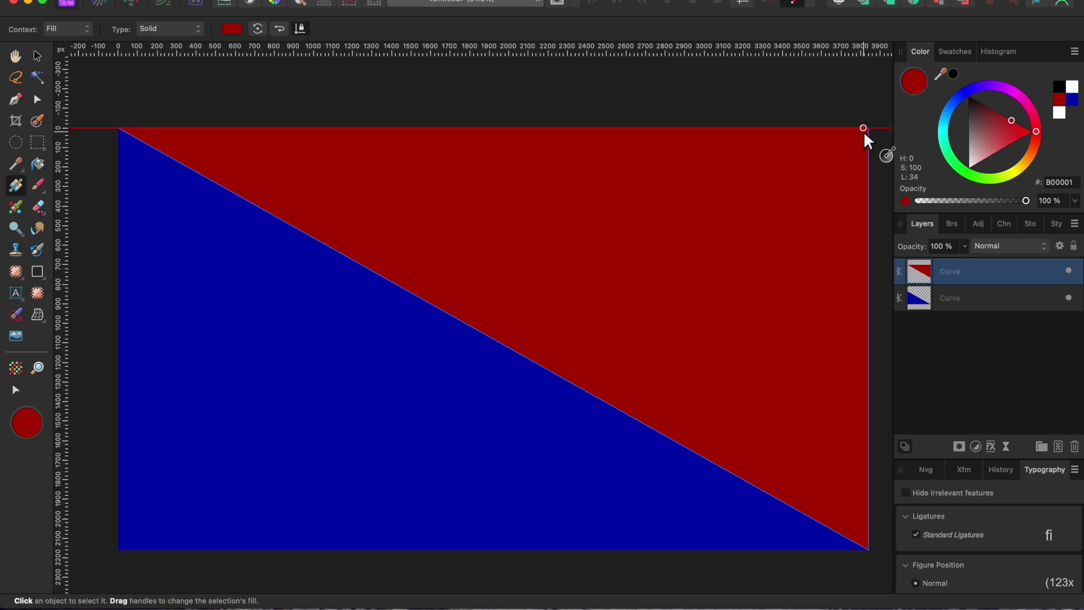
{"action": "left_click_drag", "start_coordinate": [863, 130], "coordinate": [128, 543]}
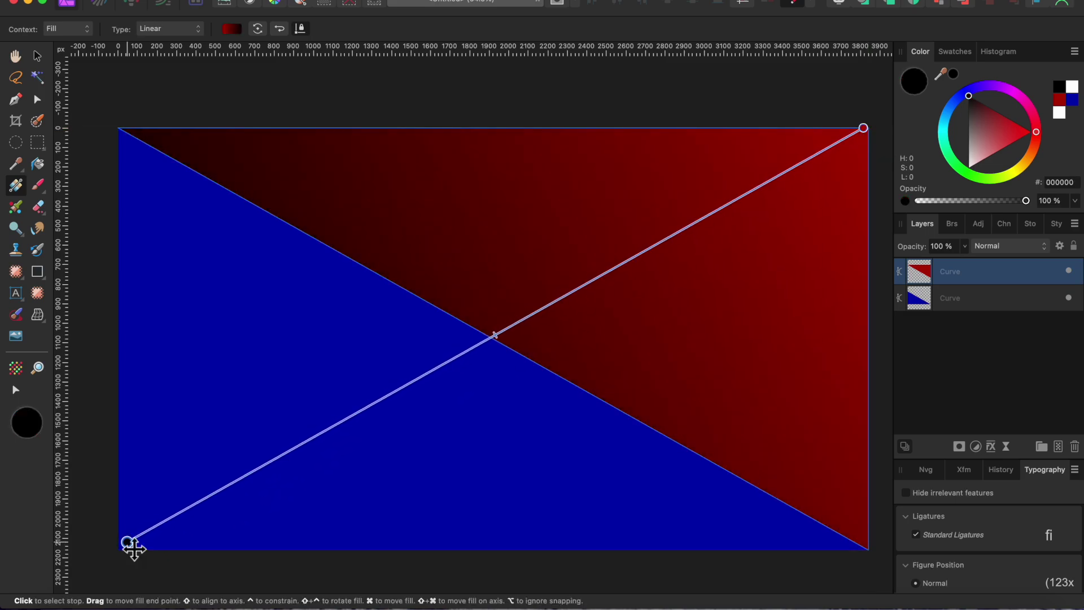
{"action": "left_click", "coordinate": [983, 312]}
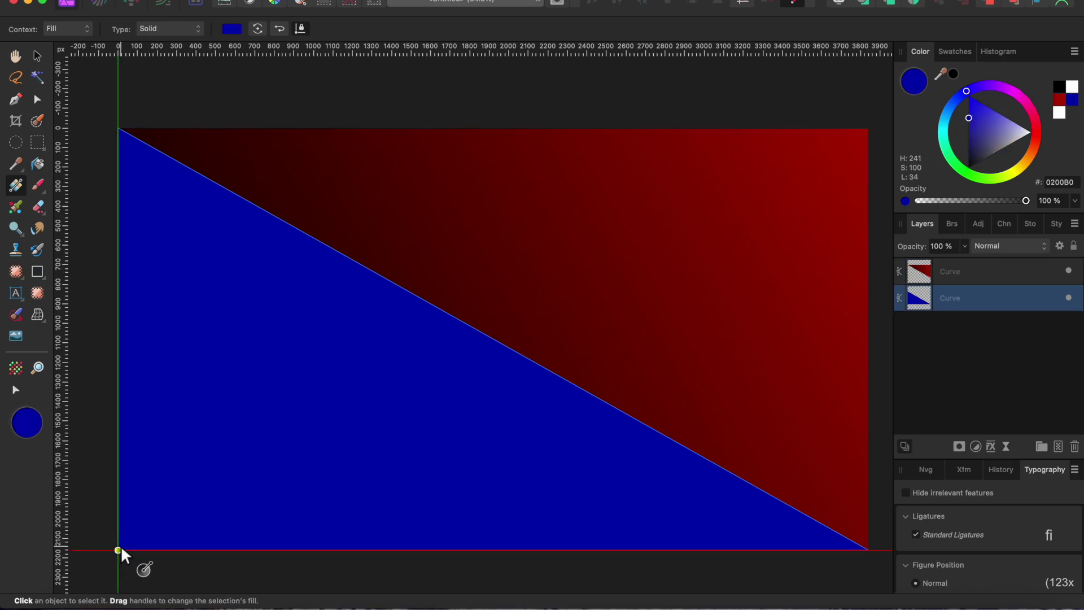
{"action": "left_click_drag", "start_coordinate": [120, 545], "coordinate": [862, 137]}
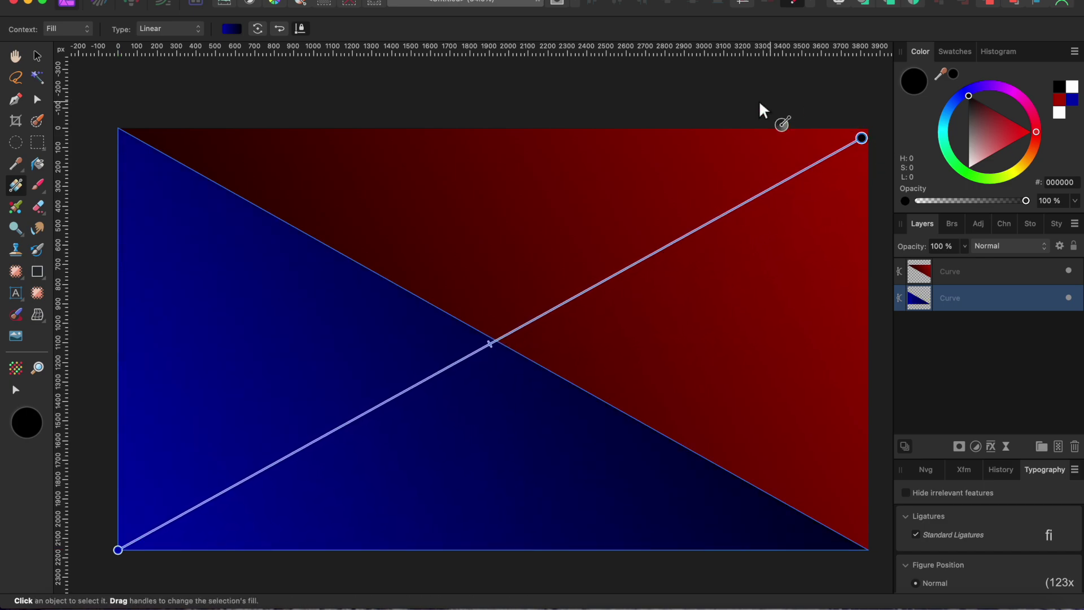
{"action": "left_click", "coordinate": [37, 56]}
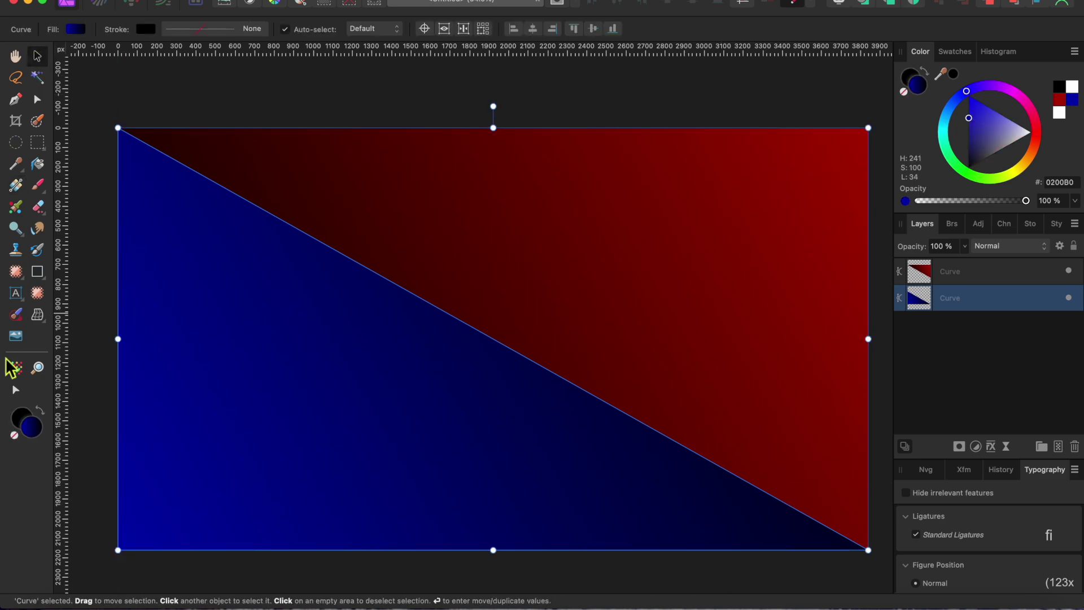
Apply Halftone (cell size 50, contrast 85) to the blue and red triangles, then select both layers
{"action": "left_click", "coordinate": [16, 371]}
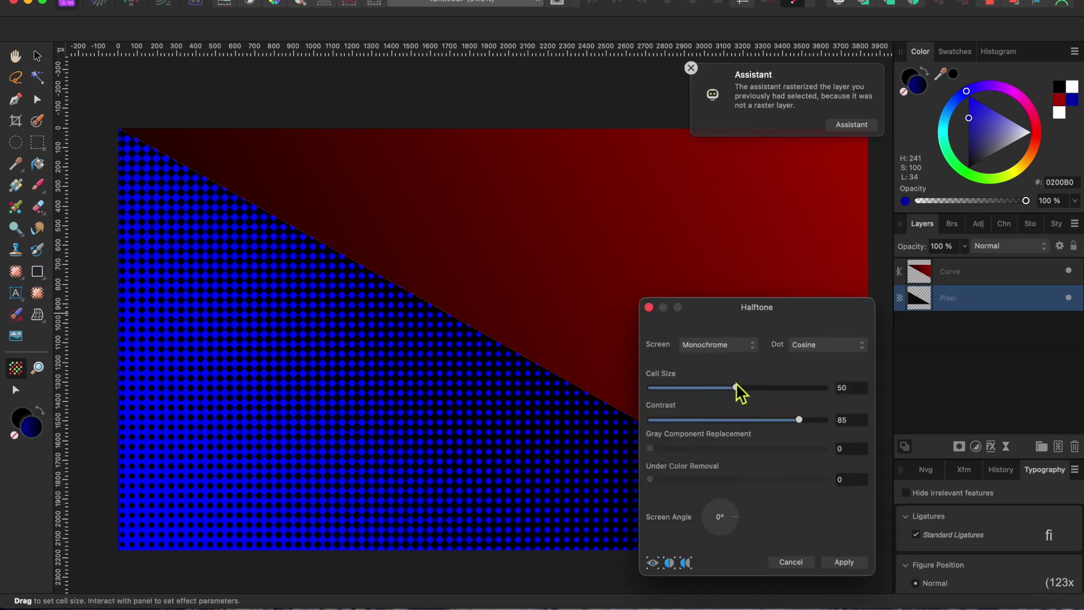
{"action": "left_click", "coordinate": [847, 562]}
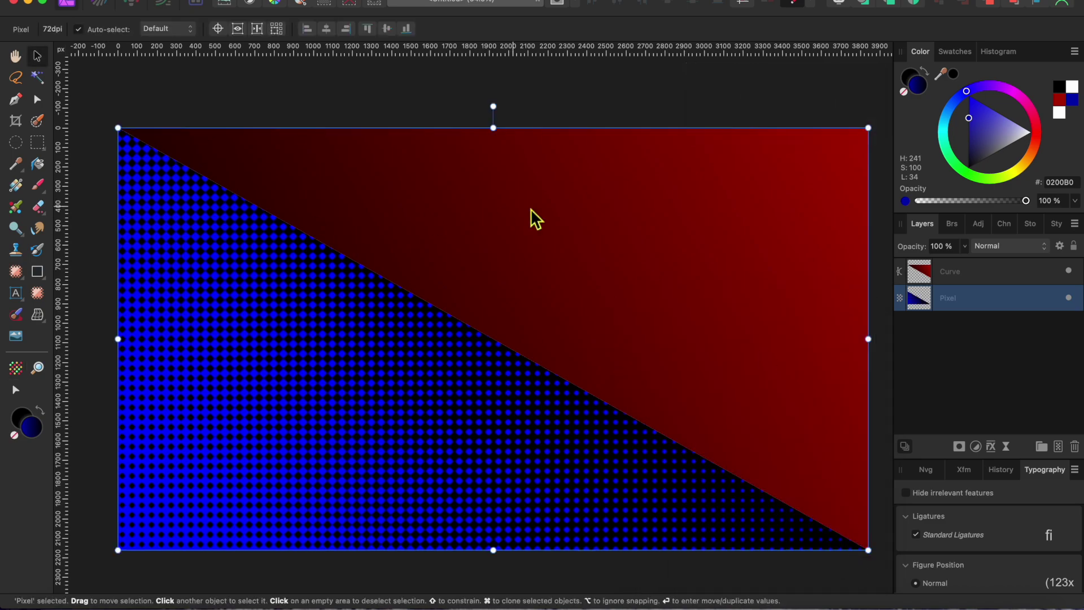
{"action": "left_click", "coordinate": [950, 272]}
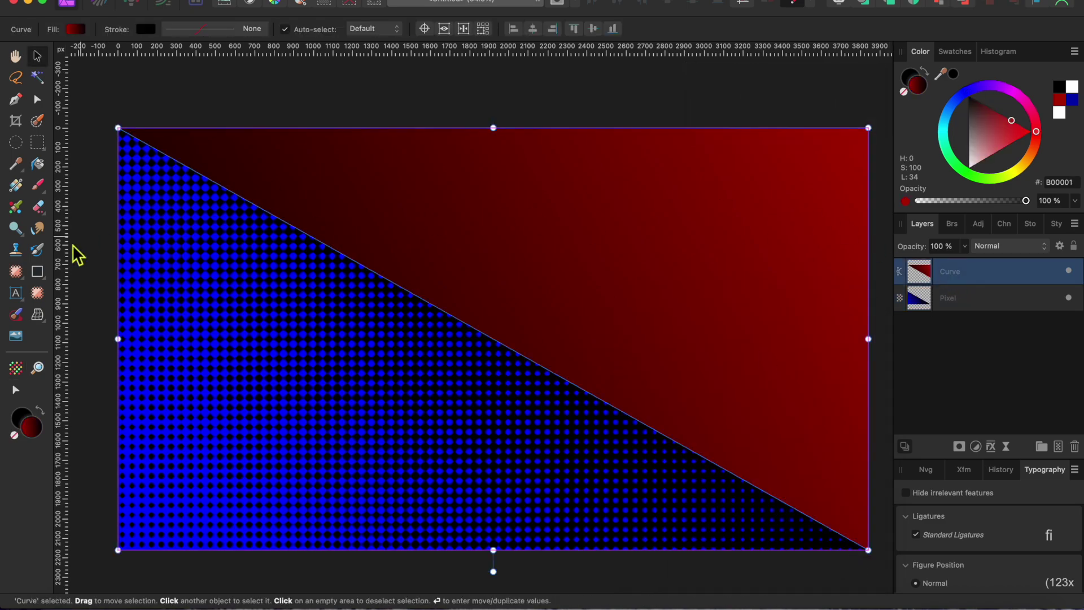
{"action": "left_click", "coordinate": [16, 368]}
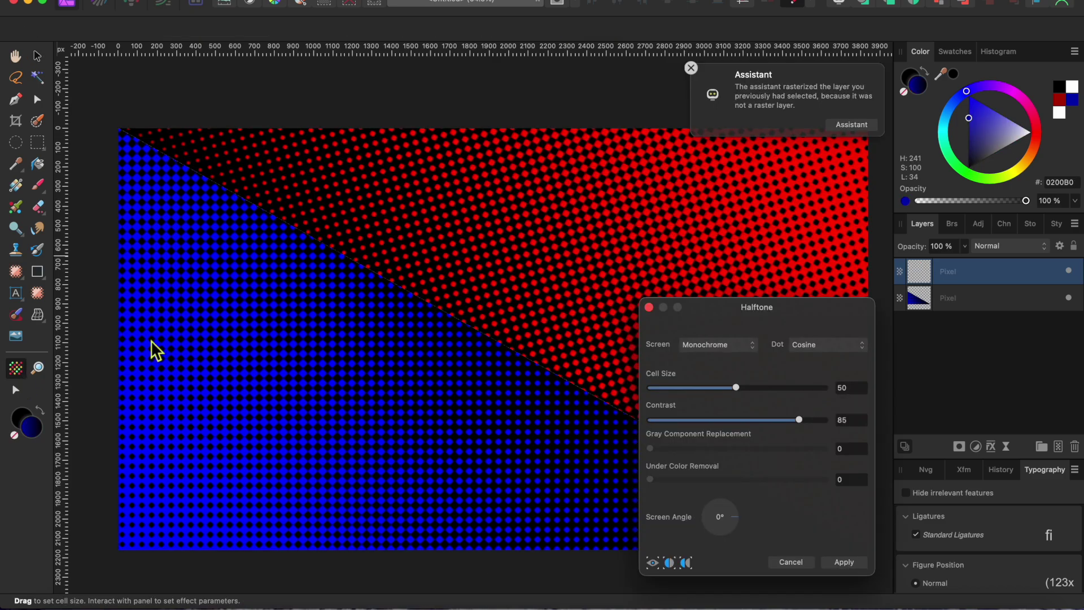
{"action": "left_click", "coordinate": [847, 562]}
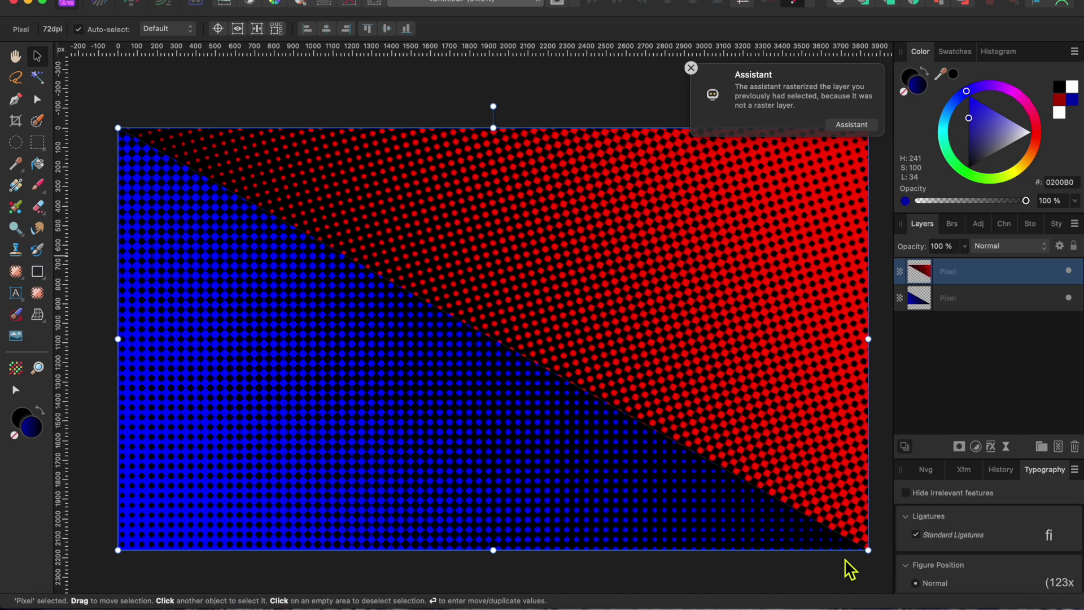
{"action": "left_click", "coordinate": [997, 303], "text": "shift"}
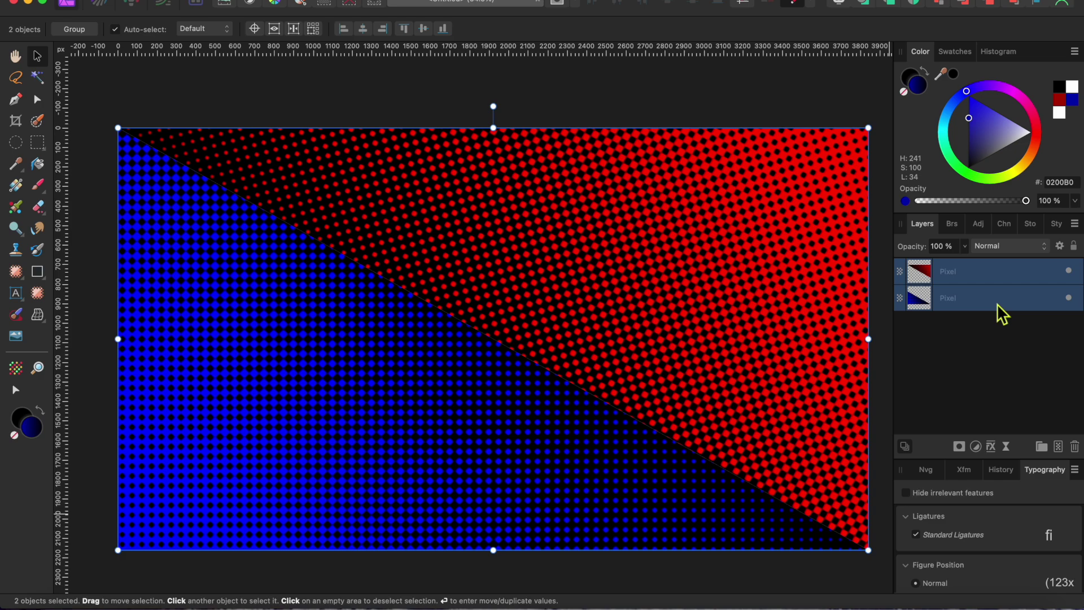
Use Merge Visible on the selected halftone layers to create a combined Pixel layer on top
{"action": "right_click", "coordinate": [997, 303]}
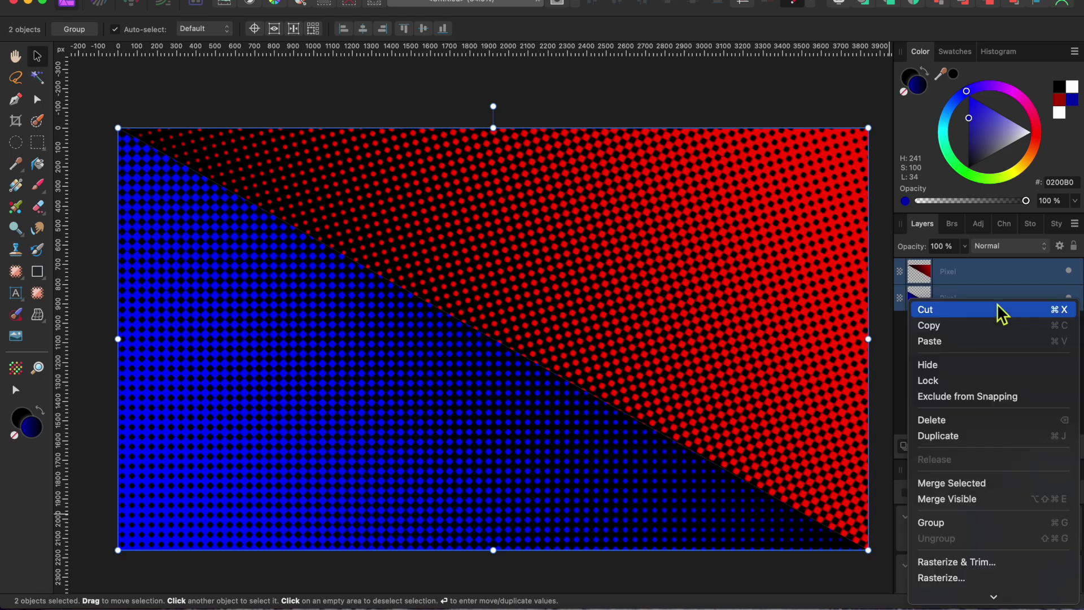
{"action": "left_click", "coordinate": [971, 494]}
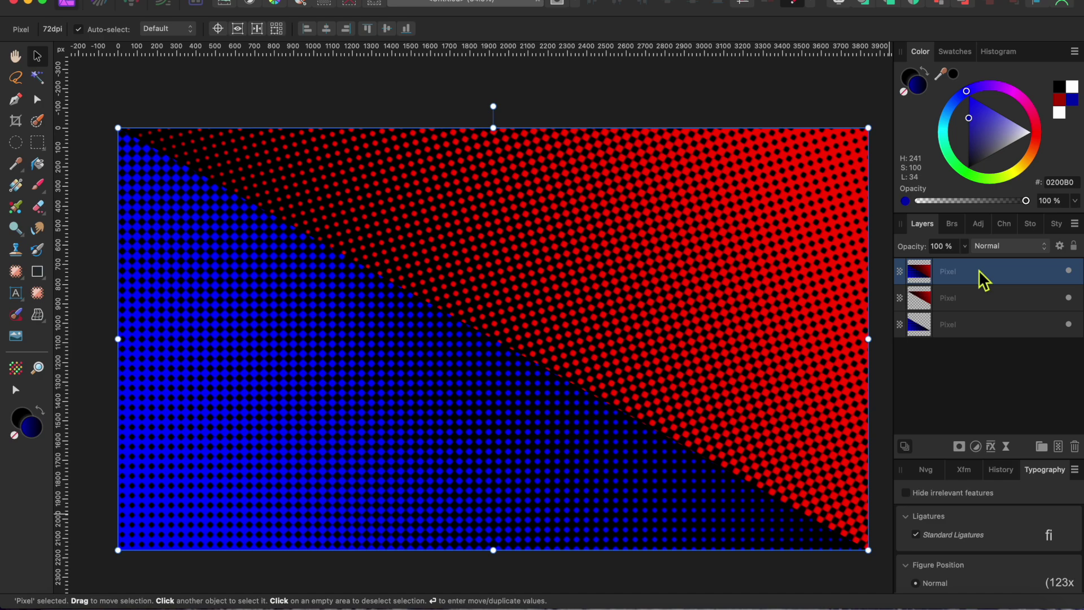
Add a Live Twirl filter with radius 1024 px and angle 720° to the merged layer
{"action": "left_click", "coordinate": [1006, 447]}
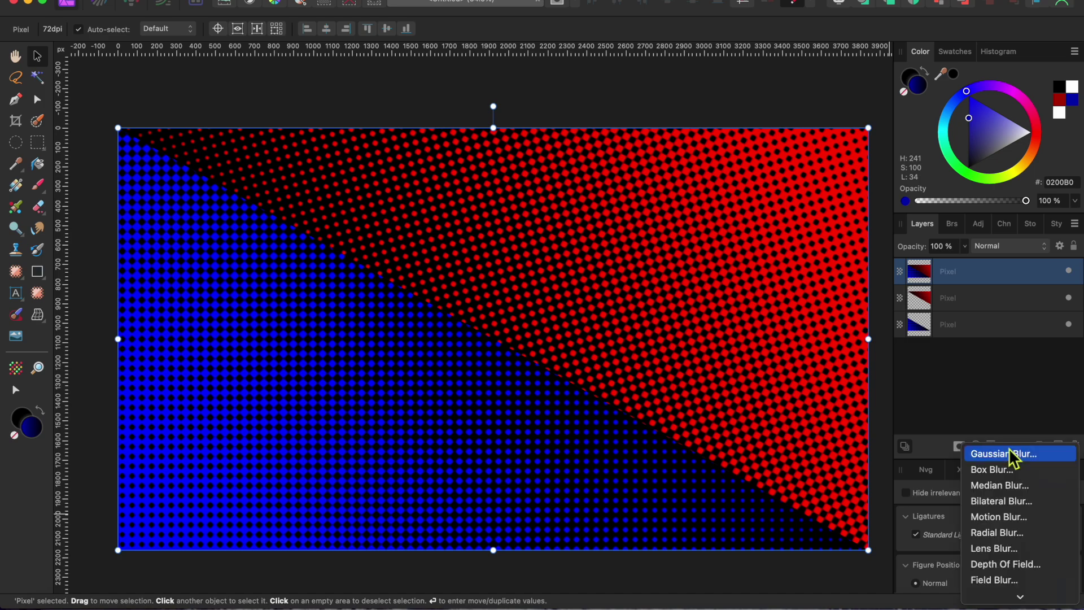
{"action": "scroll", "coordinate": [996, 561], "scroll_direction": "down", "scroll_amount": 5}
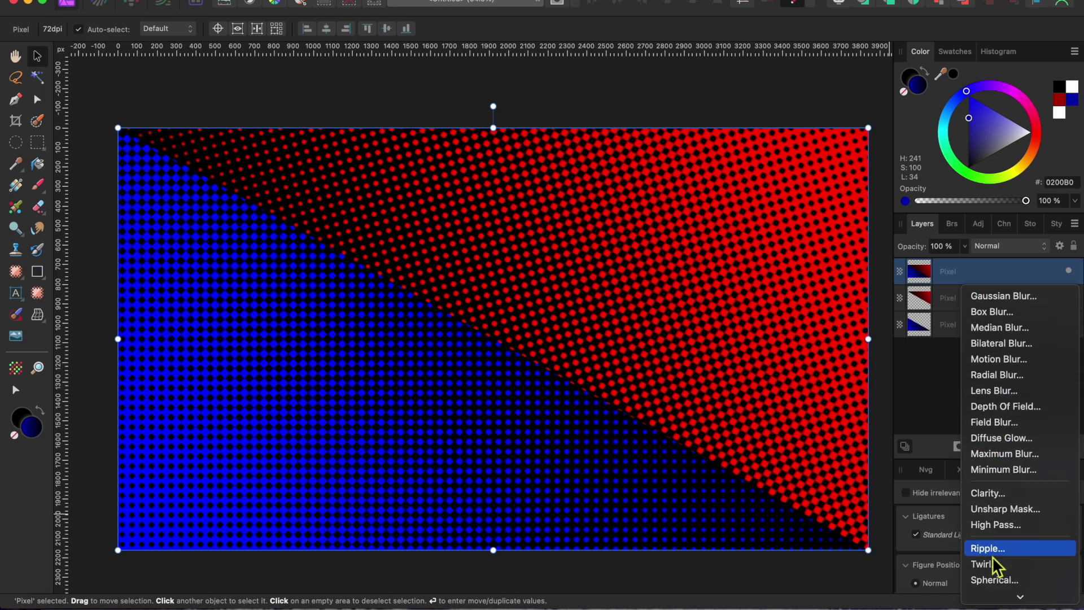
{"action": "scroll", "coordinate": [995, 565], "scroll_direction": "down", "scroll_amount": 2}
{"action": "scroll", "coordinate": [995, 565], "scroll_direction": "down", "scroll_amount": 3}
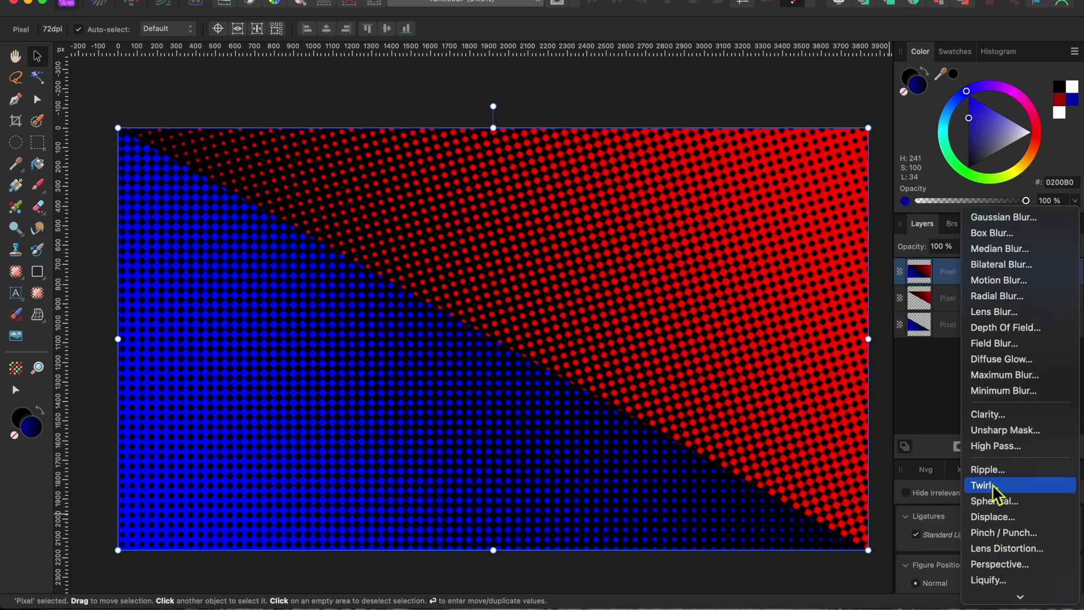
{"action": "left_click", "coordinate": [993, 485]}
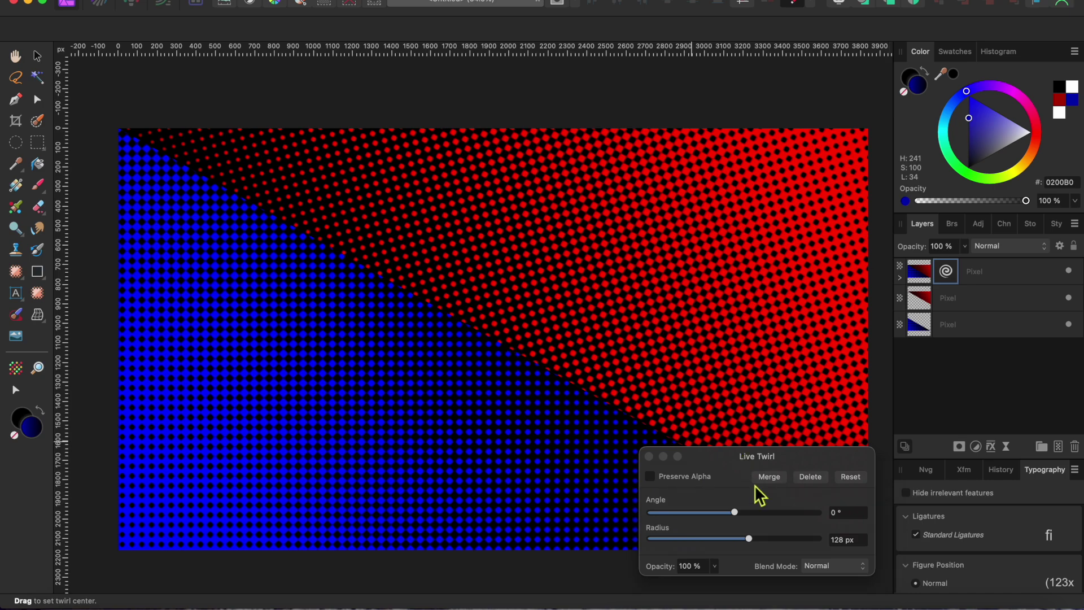
{"action": "left_click_drag", "start_coordinate": [749, 539], "coordinate": [861, 549]}
{"action": "left_click_drag", "start_coordinate": [740, 515], "coordinate": [841, 539]}
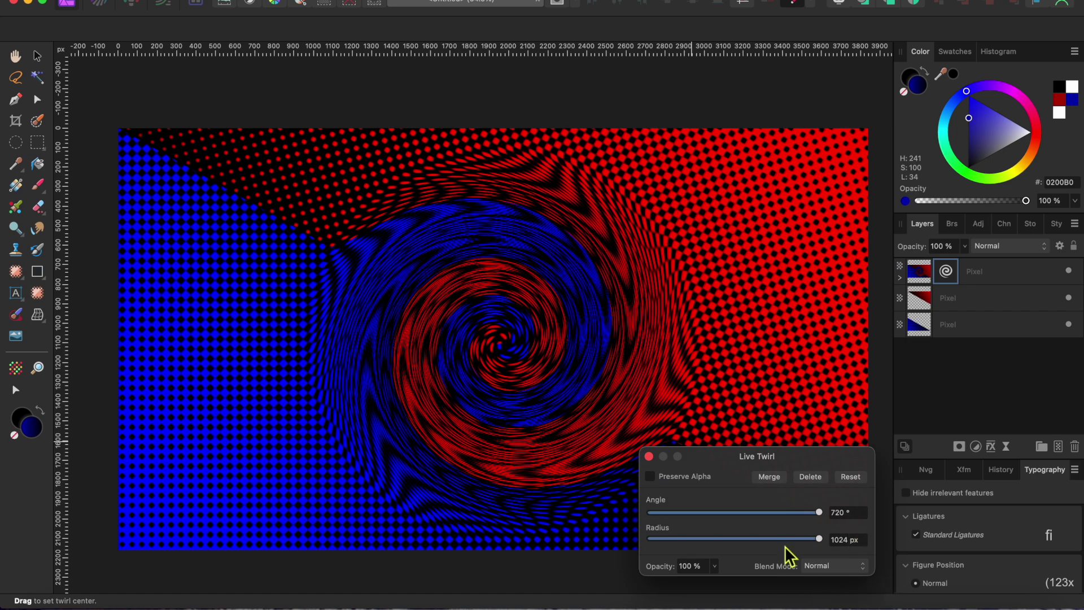
{"action": "left_click", "coordinate": [650, 457]}
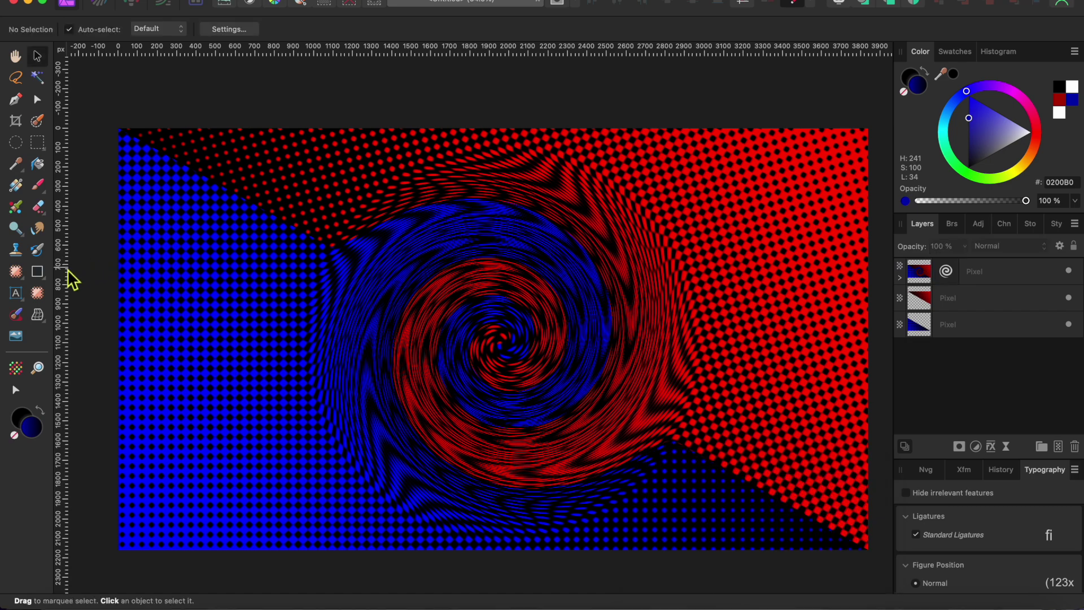
Draw a circle outward from the centre of the swirled image with the Ellipse Tool
{"action": "left_click", "coordinate": [43, 276]}
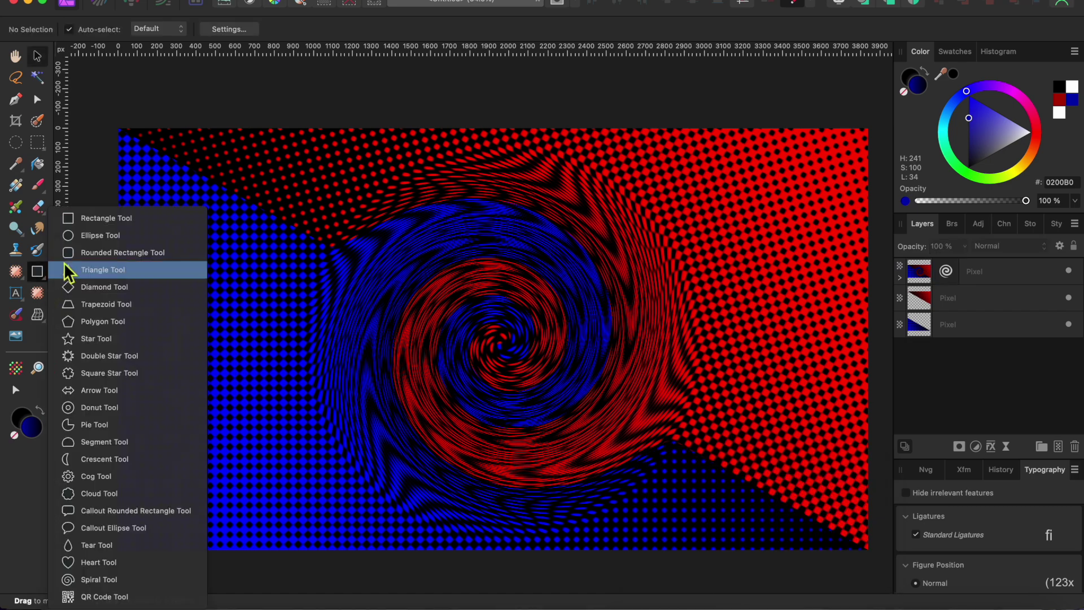
{"action": "left_click", "coordinate": [94, 240]}
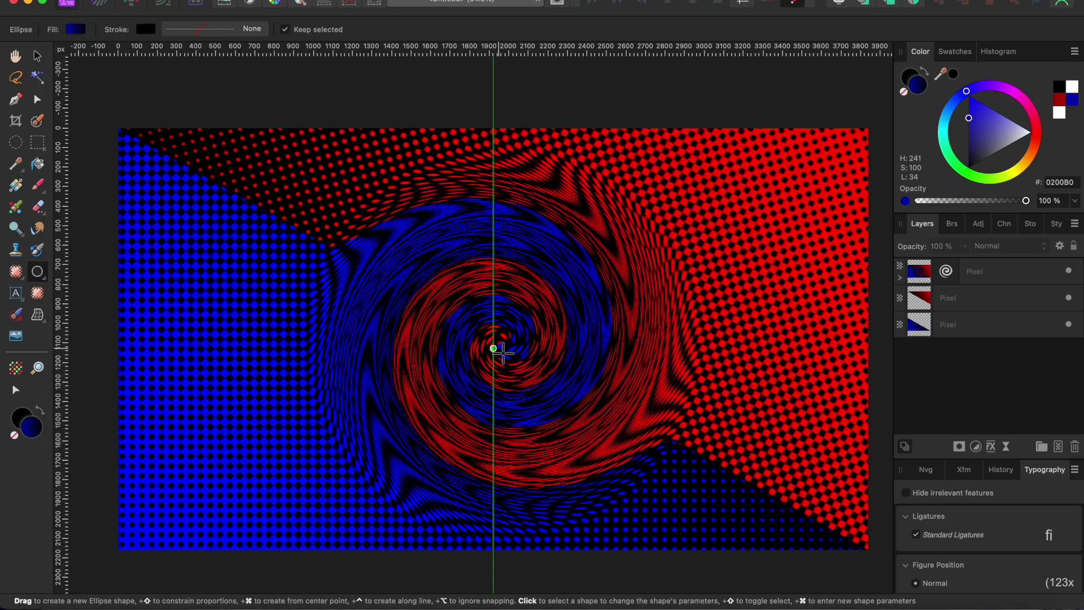
{"action": "left_click_drag", "start_coordinate": [493, 347], "coordinate": [272, 254]}
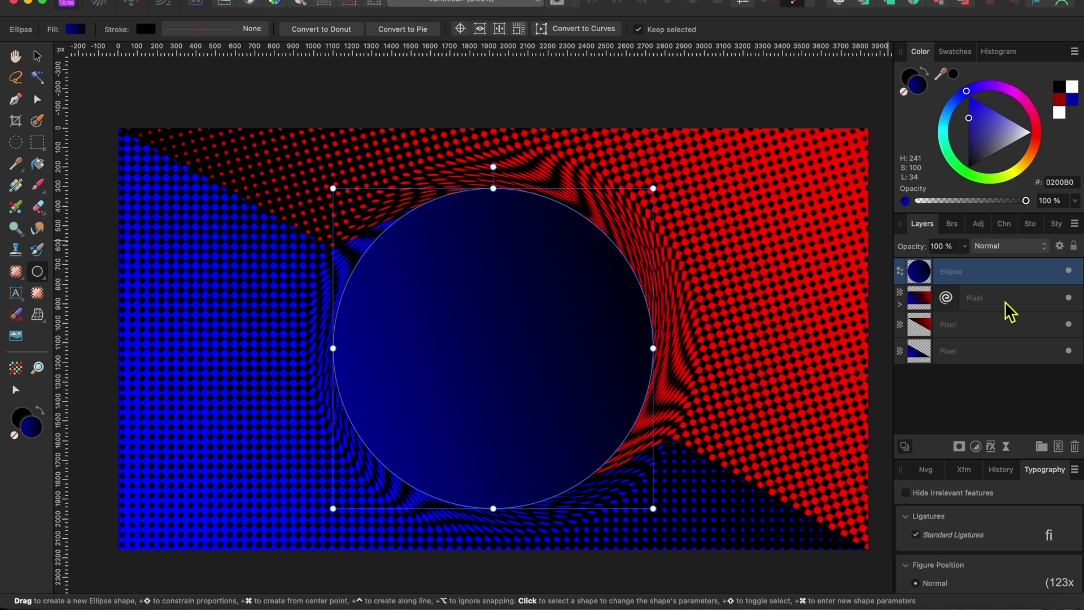
Clip the swirl layer inside the circle and rasterize the ellipse into a pixel layer
{"action": "left_click_drag", "start_coordinate": [1007, 300], "coordinate": [1005, 274]}
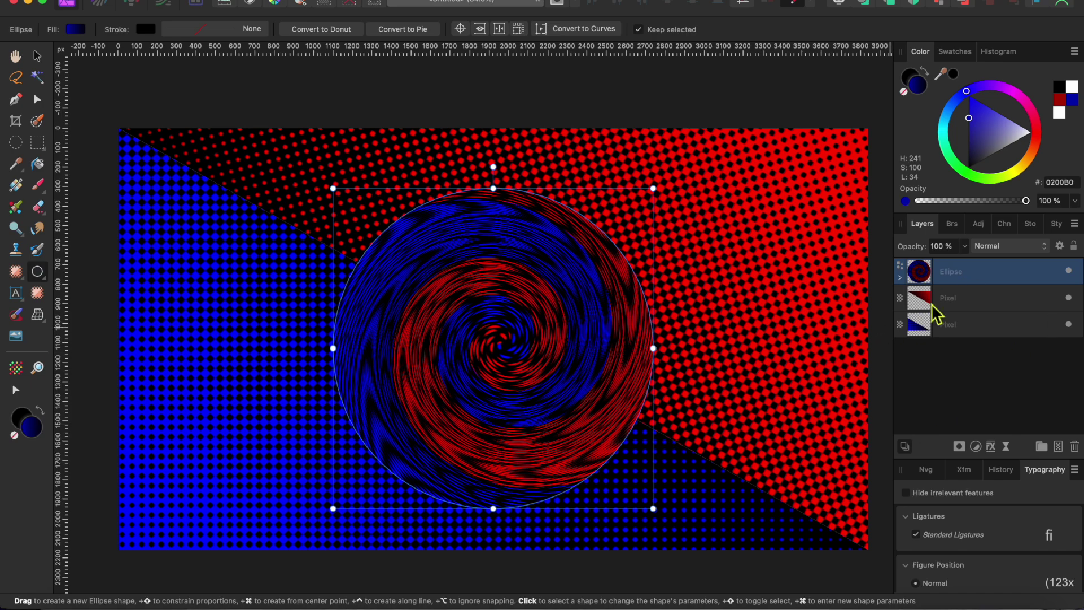
{"action": "right_click", "coordinate": [960, 277]}
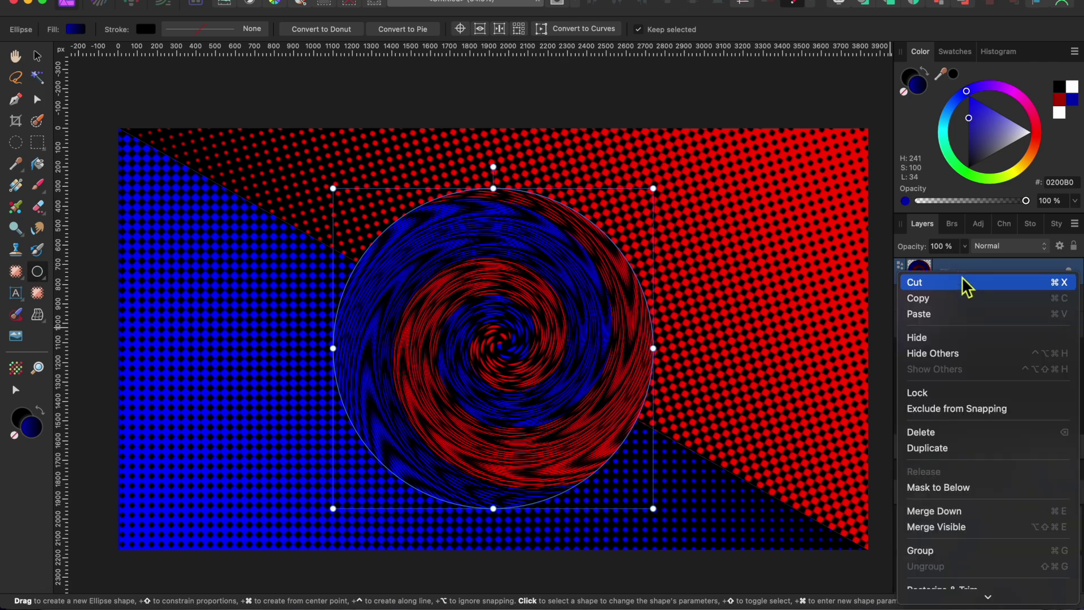
{"action": "scroll", "coordinate": [950, 470], "scroll_direction": "down", "scroll_amount": 5}
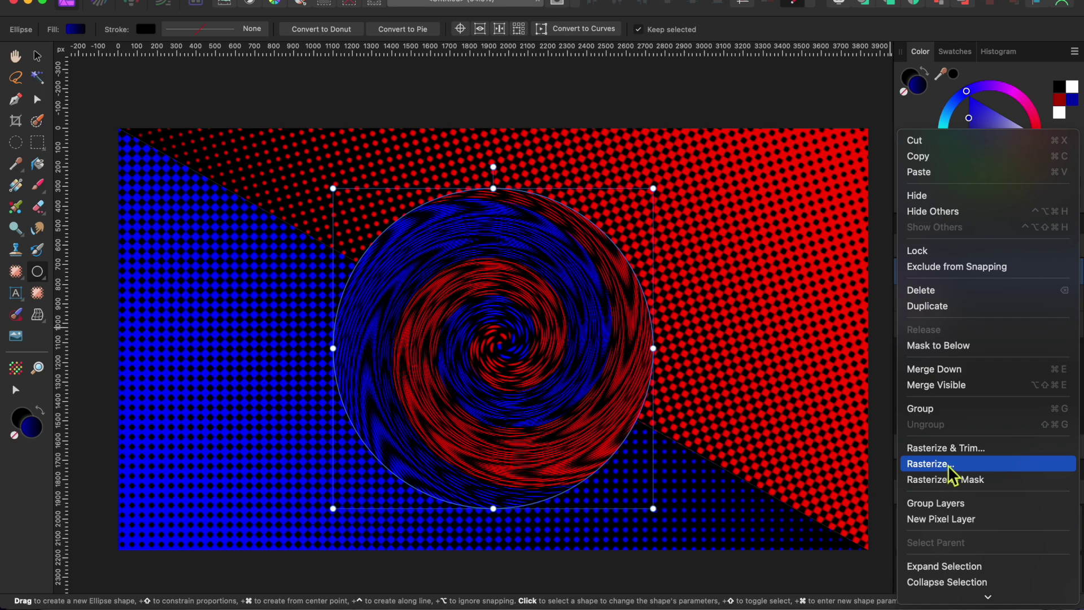
{"action": "left_click", "coordinate": [951, 464]}
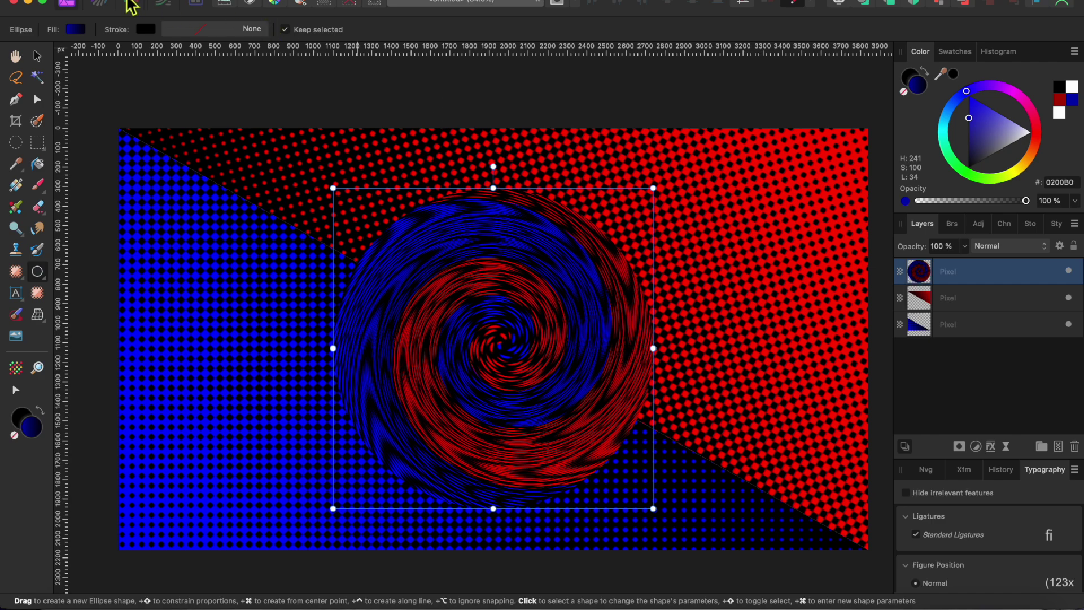
{"action": "left_click", "coordinate": [98, 6]}
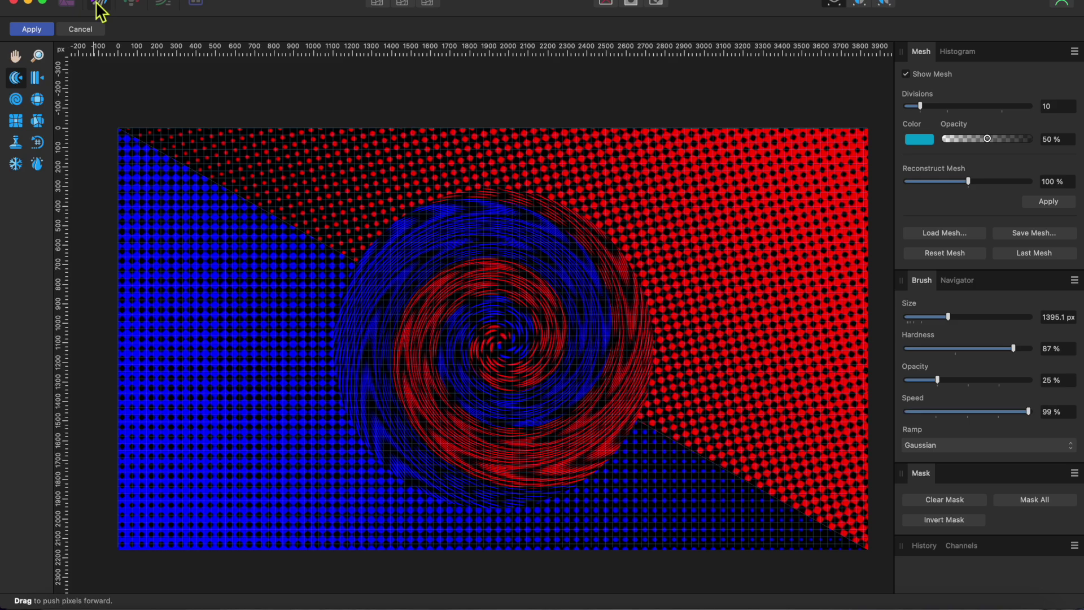
Pinch the swirl centre with an enlarged Liquify Pinch brush and apply the bulge
{"action": "left_click", "coordinate": [40, 102]}
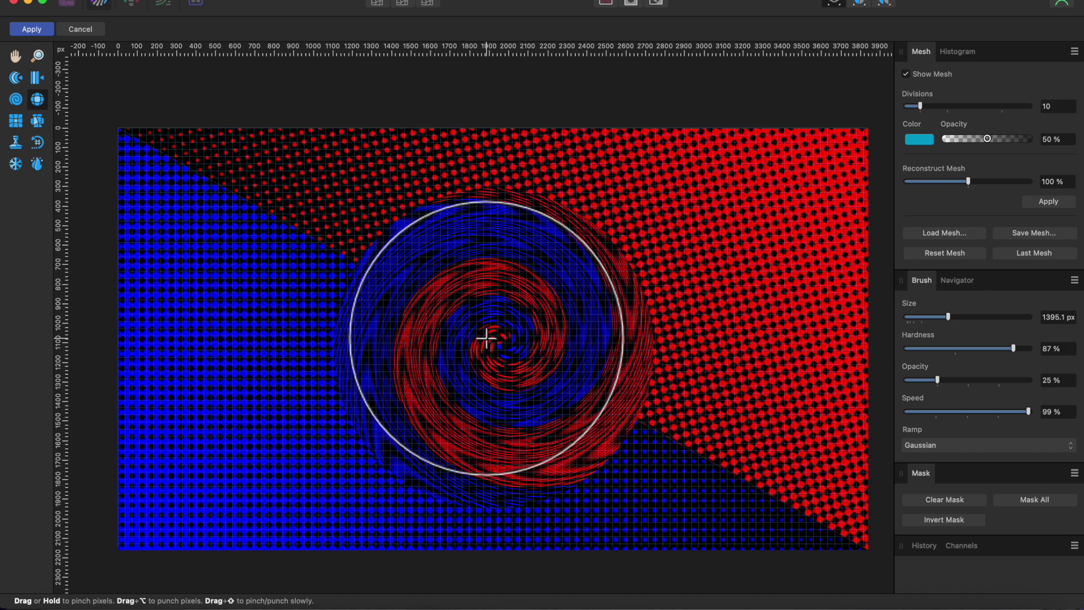
{"action": "key", "text": "bracketright"}
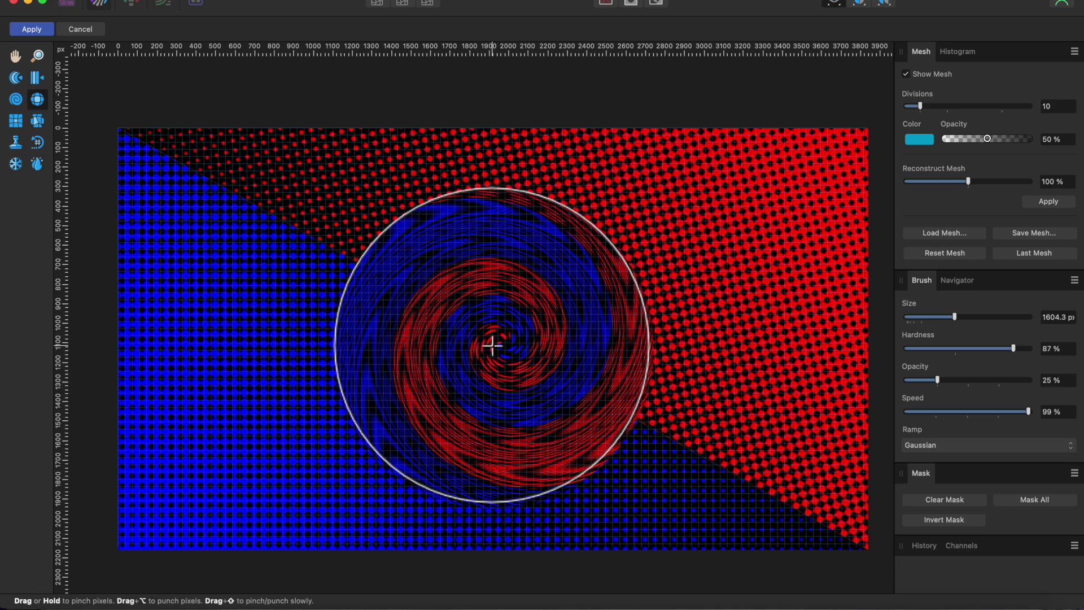
{"action": "left_click_drag", "start_coordinate": [492, 345], "coordinate": [492, 345]}
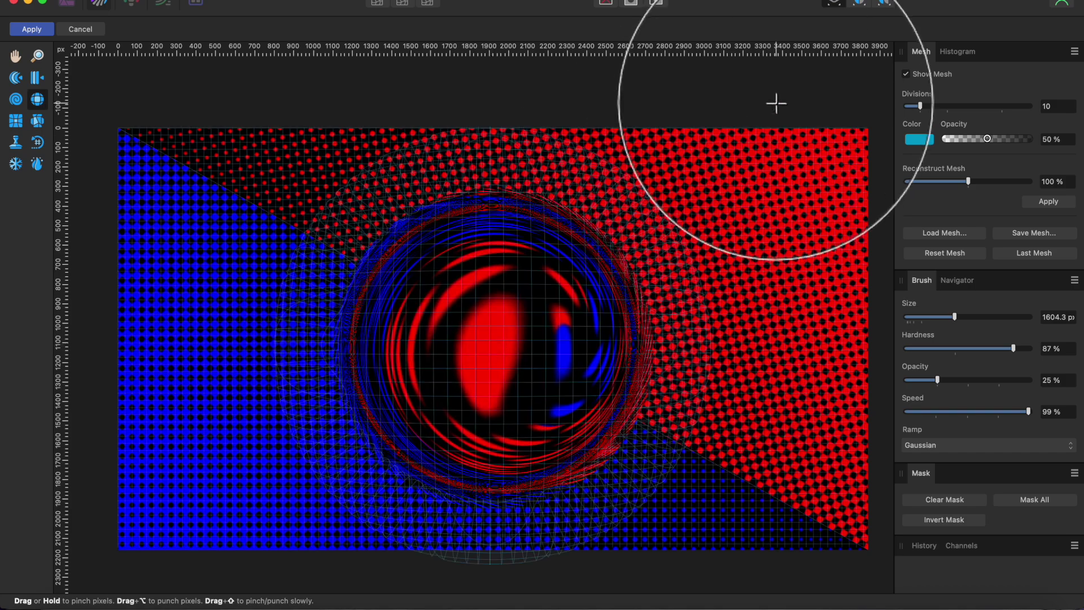
{"action": "left_click", "coordinate": [33, 29]}
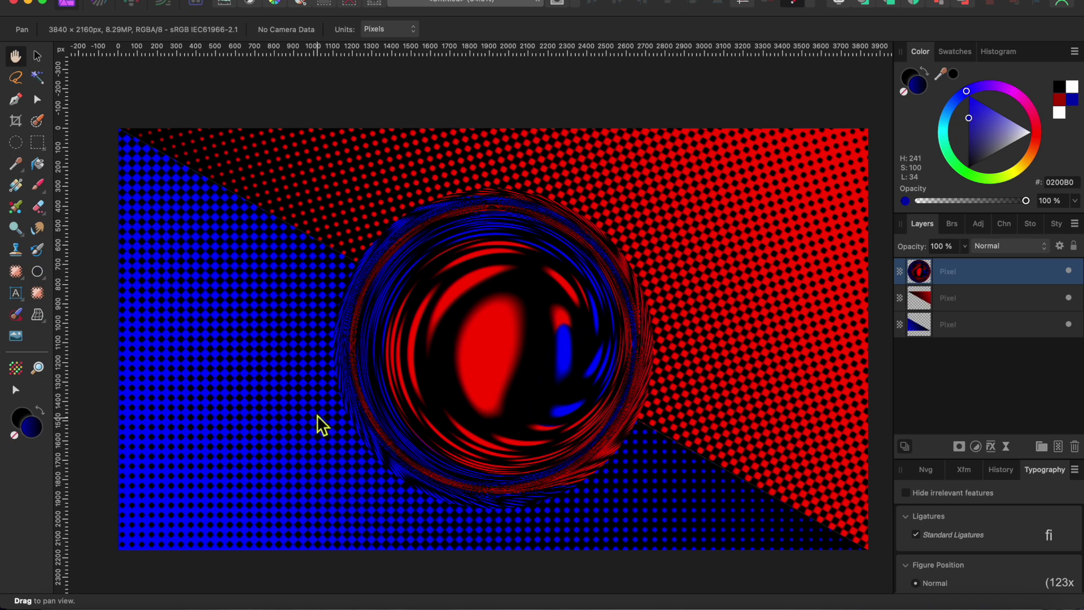
{"action": "left_click", "coordinate": [17, 143]}
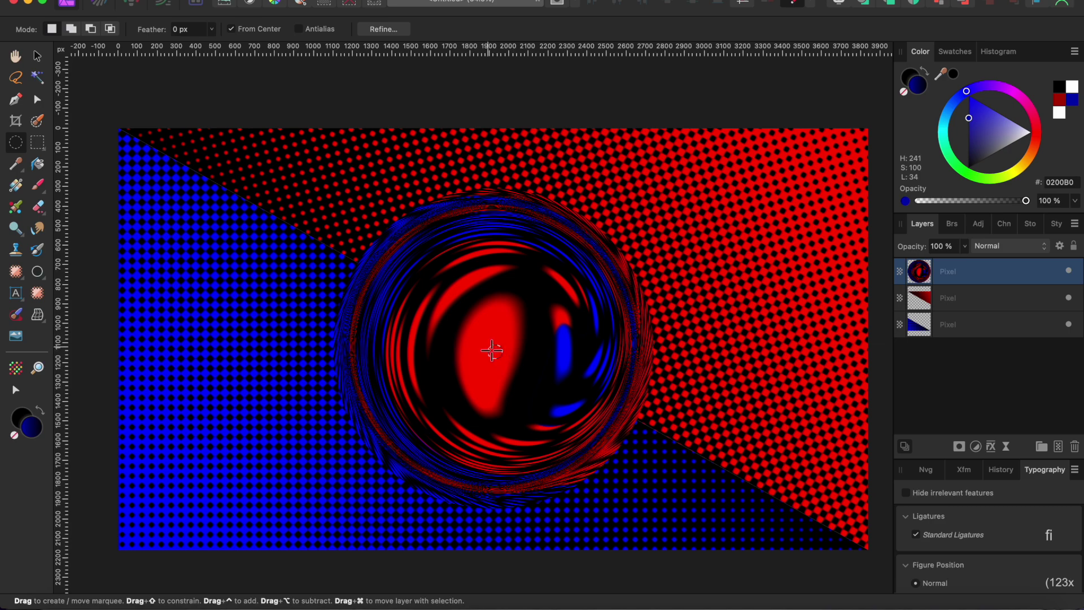
Drag an elliptical selection around the pinched marble's inner core, inside the outer ring
{"action": "left_click_drag", "start_coordinate": [491, 351], "coordinate": [378, 273]}
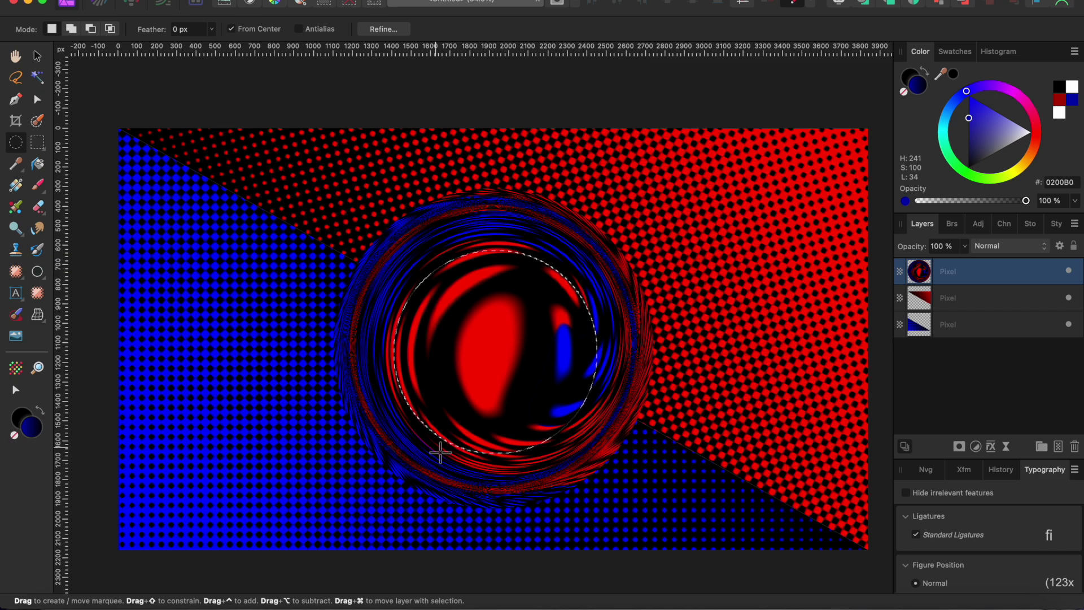
Delete the selected centre to leave a hollow ring, deselect, and hide the red, blue and ring layers
{"action": "key", "text": "Delete"}
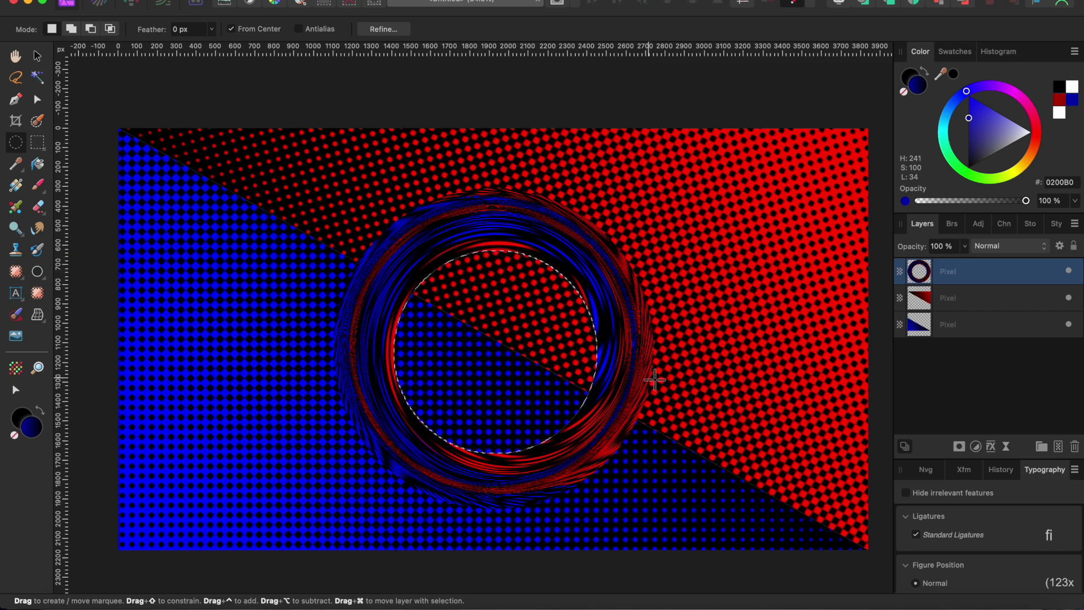
{"action": "key", "text": "super+d"}
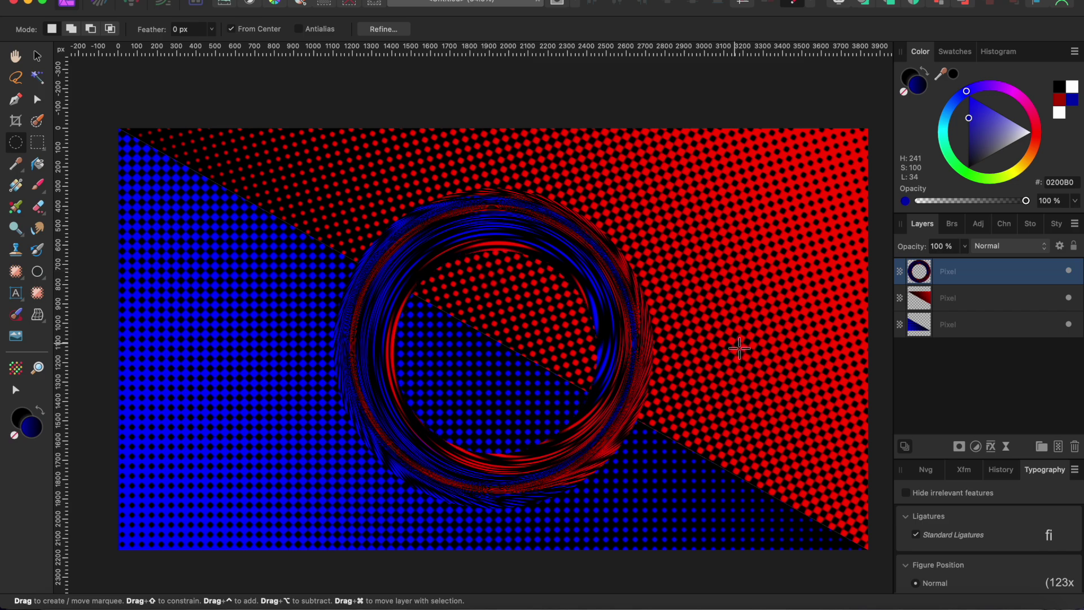
{"action": "left_click", "coordinate": [1068, 297]}
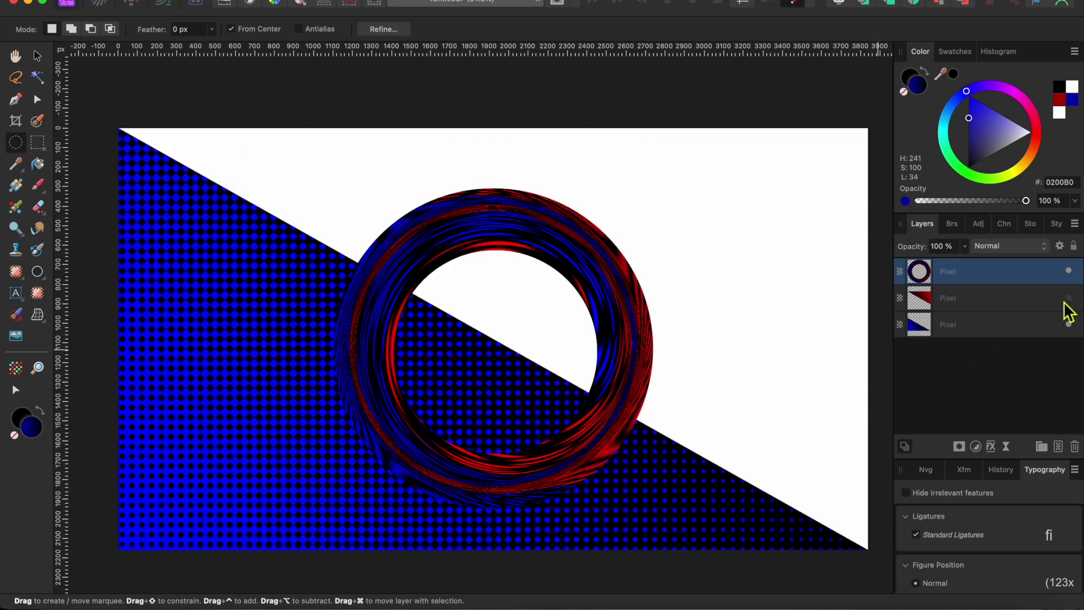
{"action": "left_click", "coordinate": [1068, 324]}
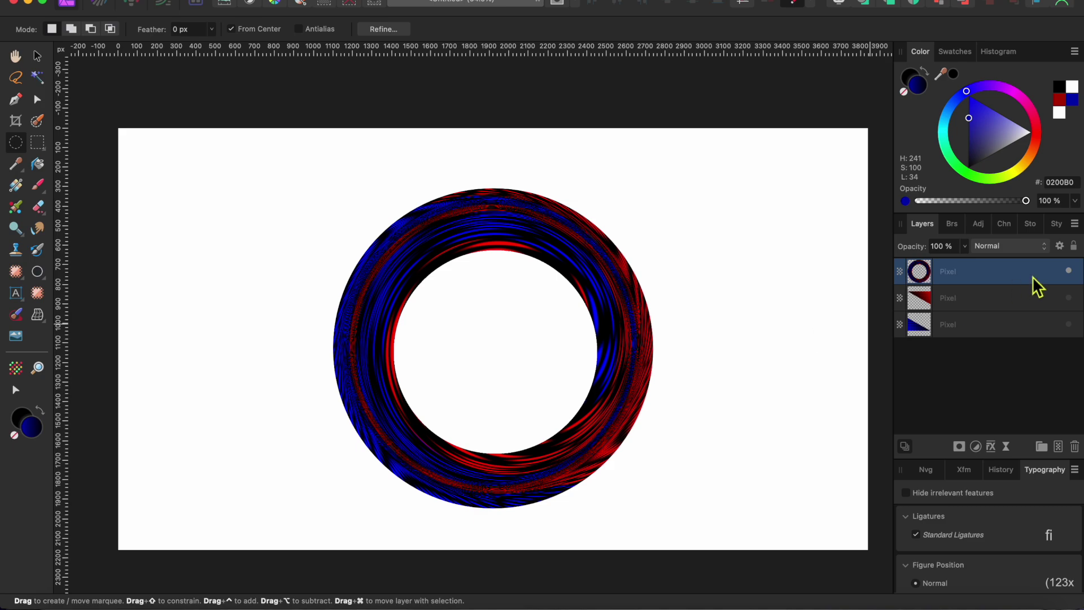
{"action": "left_click", "coordinate": [1068, 271]}
Paste the cut-out marble centre as a new layer, shrink it slightly and centre it on the canvas
{"action": "left_click", "coordinate": [170, 2]}
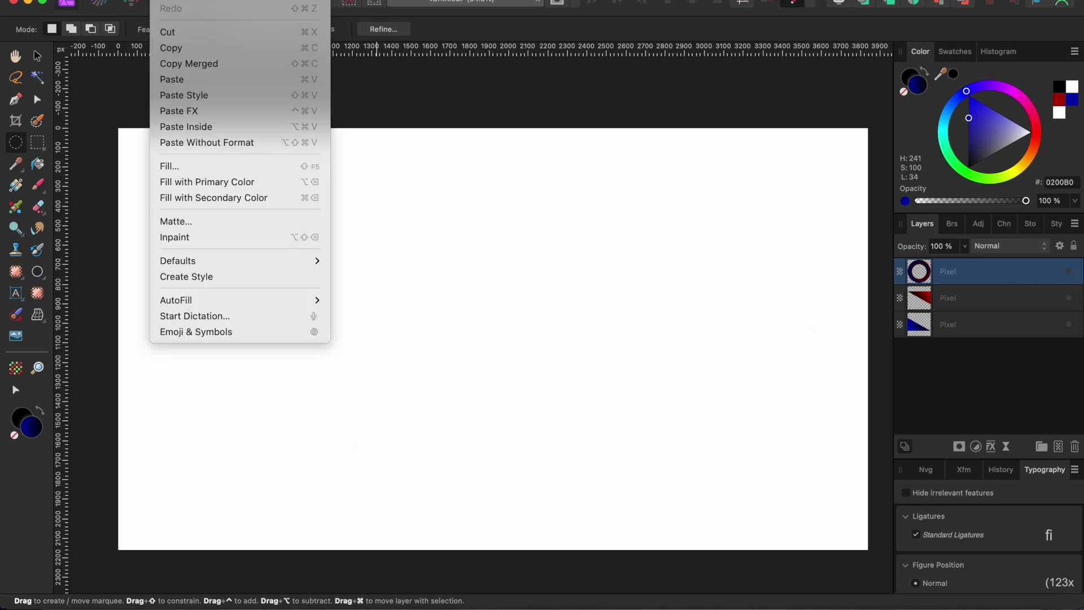
{"action": "left_click", "coordinate": [178, 79]}
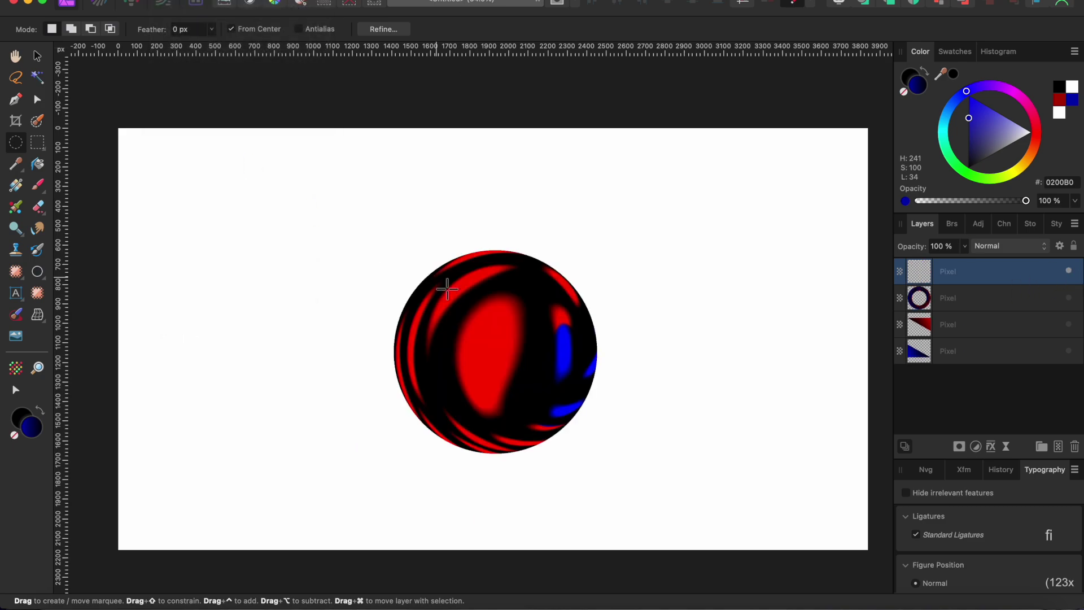
{"action": "left_click", "coordinate": [37, 55]}
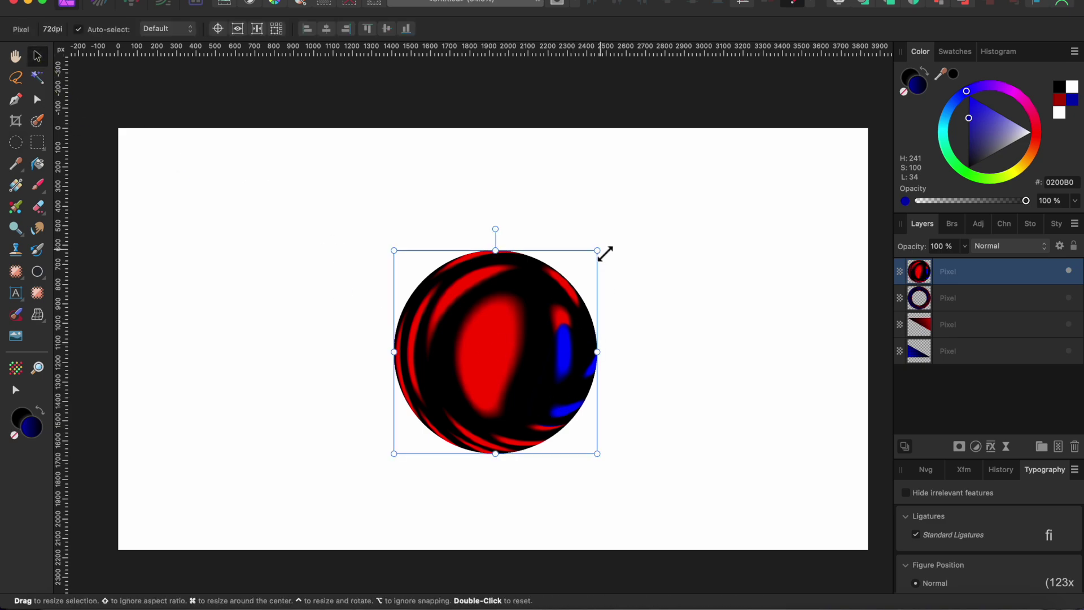
{"action": "mouse_move", "coordinate": [597, 453]}
{"action": "left_mouse_down"}
{"action": "mouse_move", "coordinate": [597, 465]}
{"action": "mouse_move", "coordinate": [587, 458]}
{"action": "left_mouse_up"}
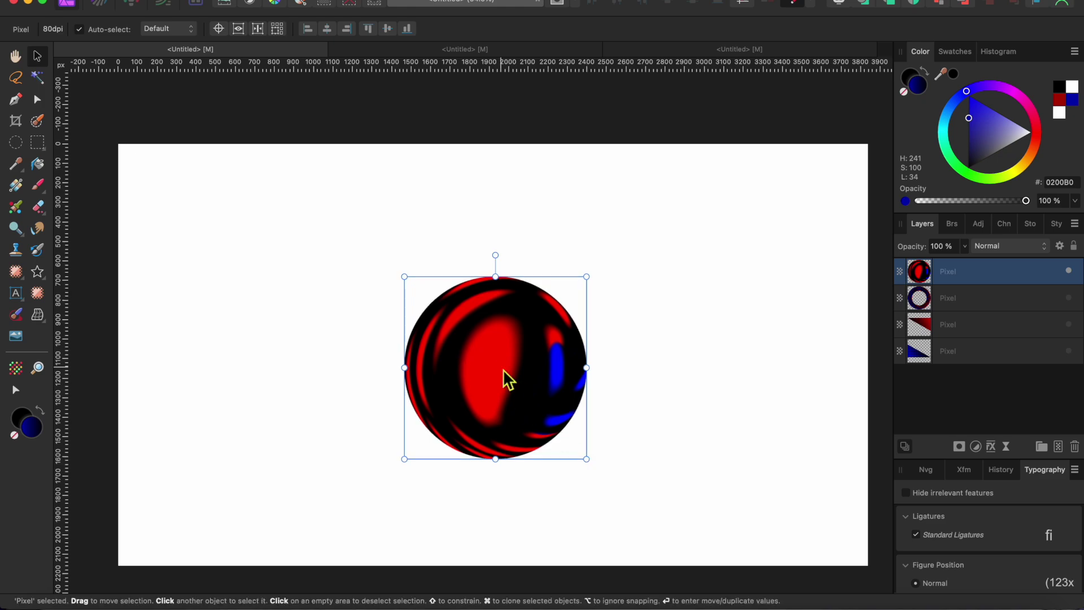
{"action": "left_click_drag", "start_coordinate": [506, 378], "coordinate": [509, 340]}
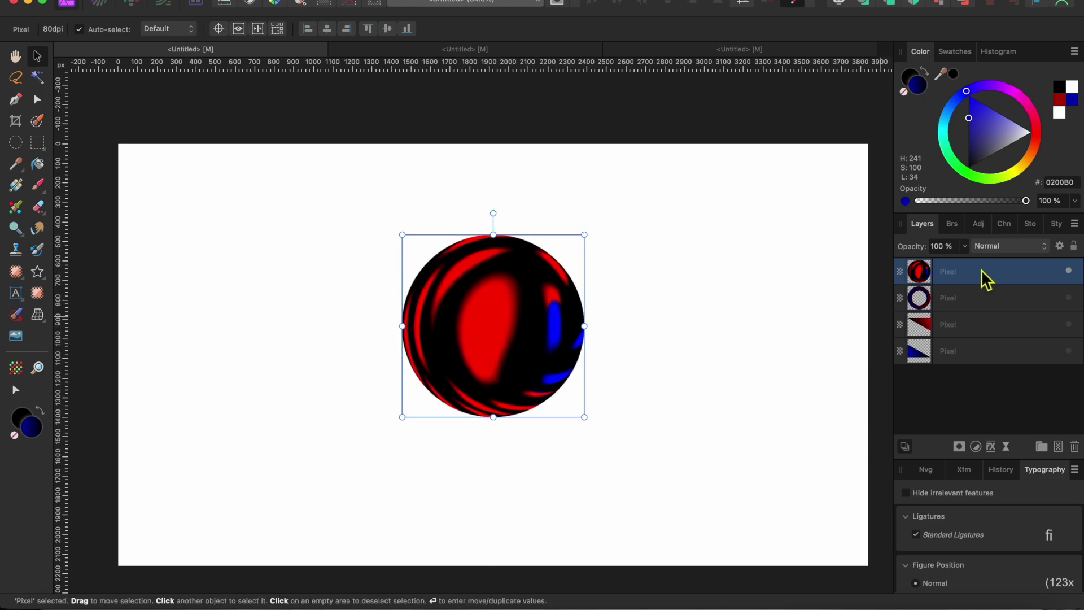
Duplicate the sphere layer and flip the copy vertically
{"action": "key", "text": "super+j"}
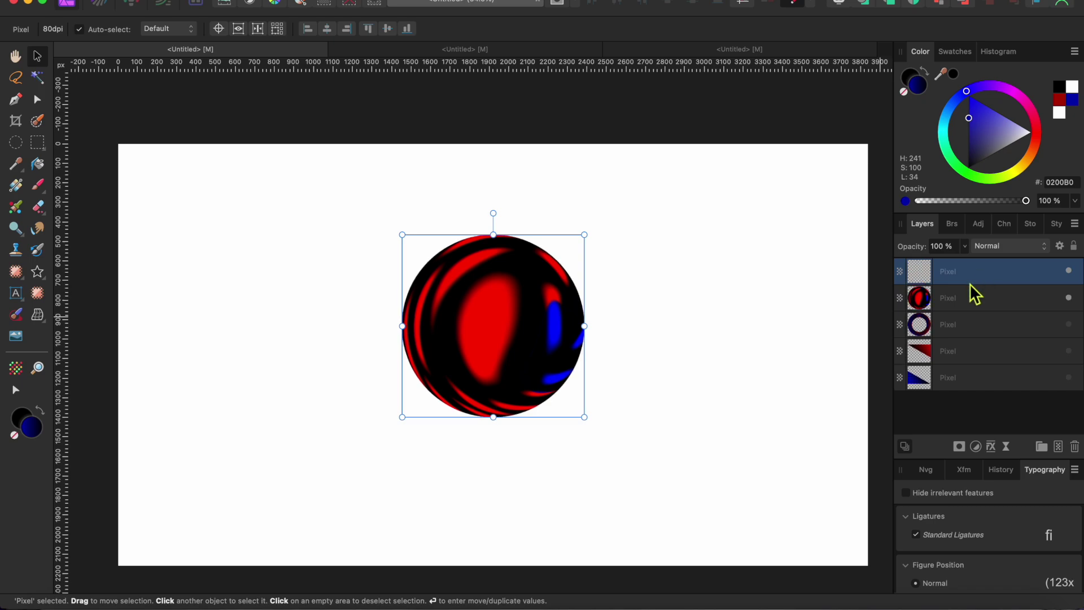
{"action": "left_click", "coordinate": [958, 297]}
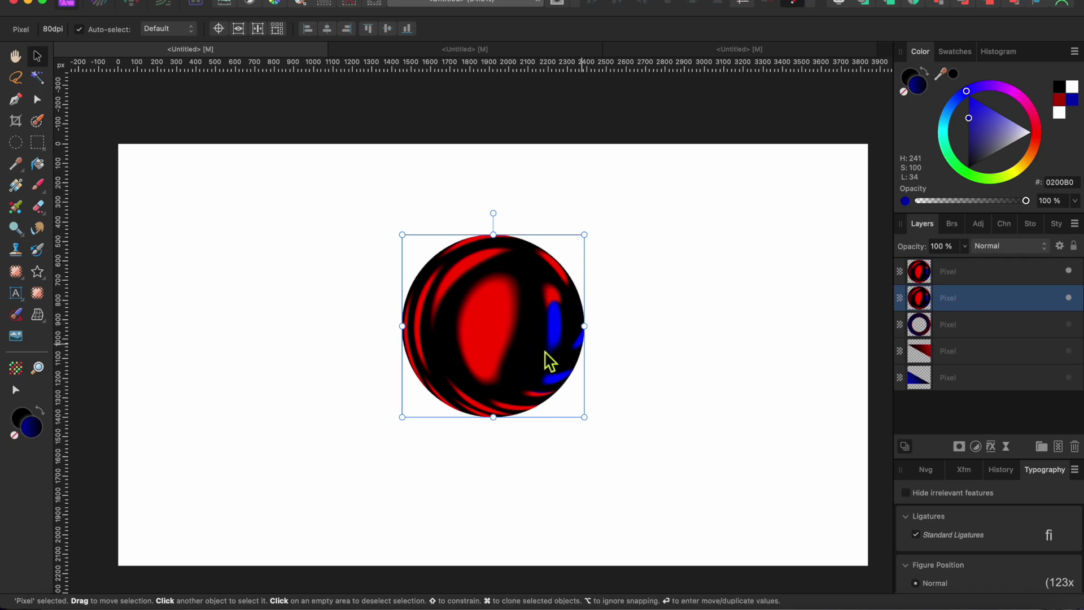
{"action": "right_click", "coordinate": [495, 347]}
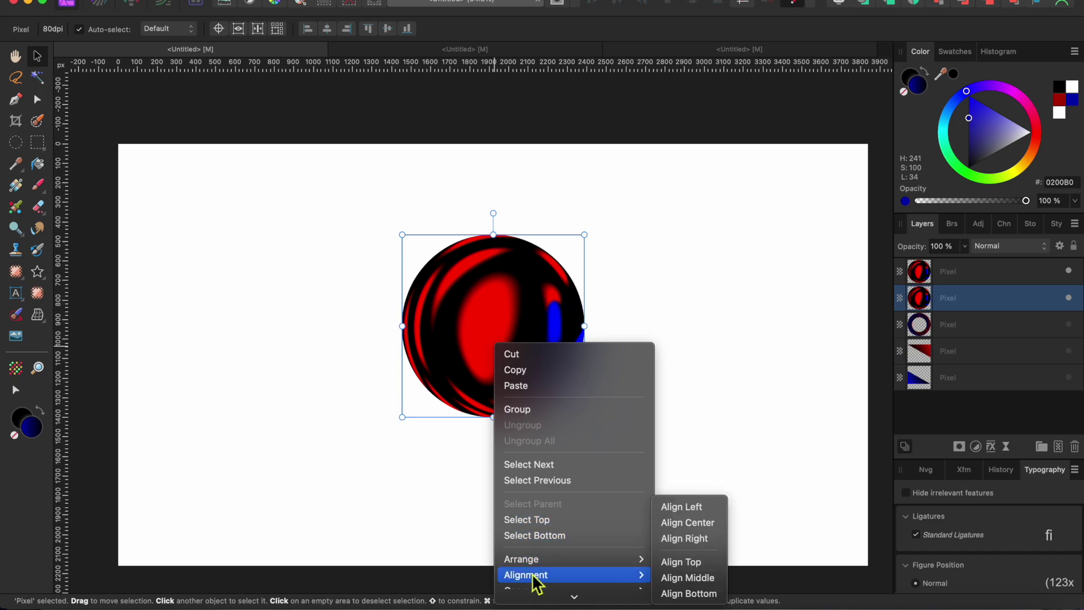
{"action": "mouse_move", "coordinate": [546, 544]}
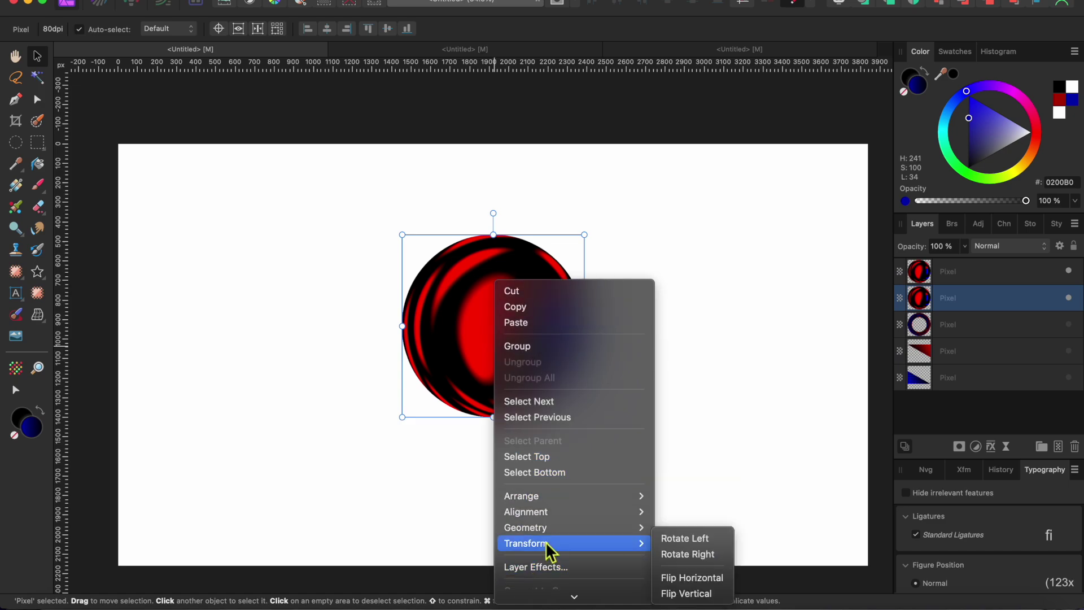
{"action": "left_click", "coordinate": [710, 593]}
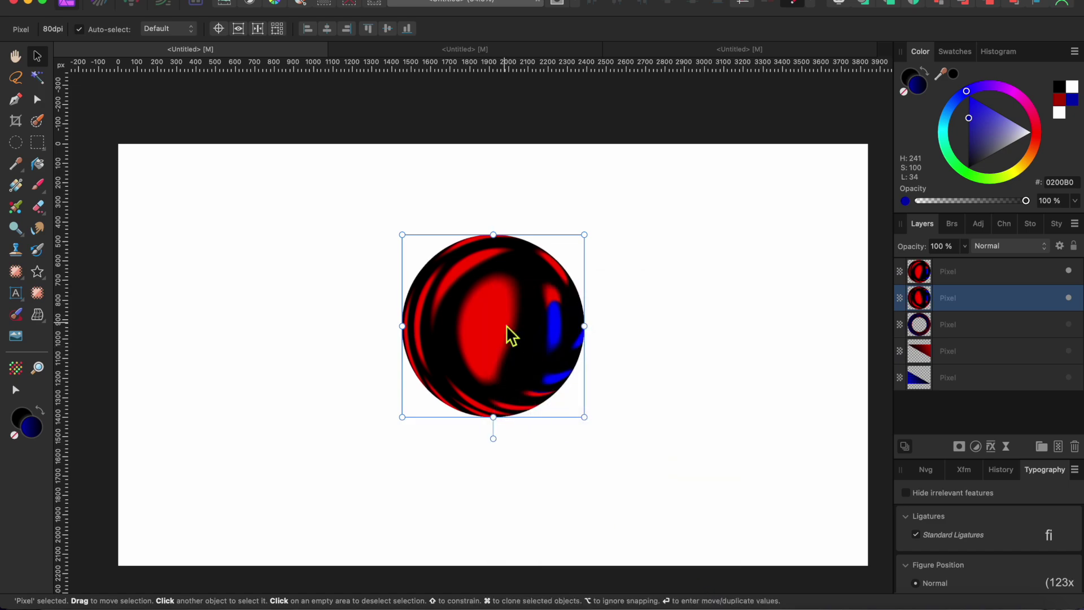
Move the flipped copy below, then raise the upper marble until the two spheres touch
{"action": "left_click_drag", "start_coordinate": [506, 326], "coordinate": [509, 476]}
{"action": "left_click", "coordinate": [516, 338]}
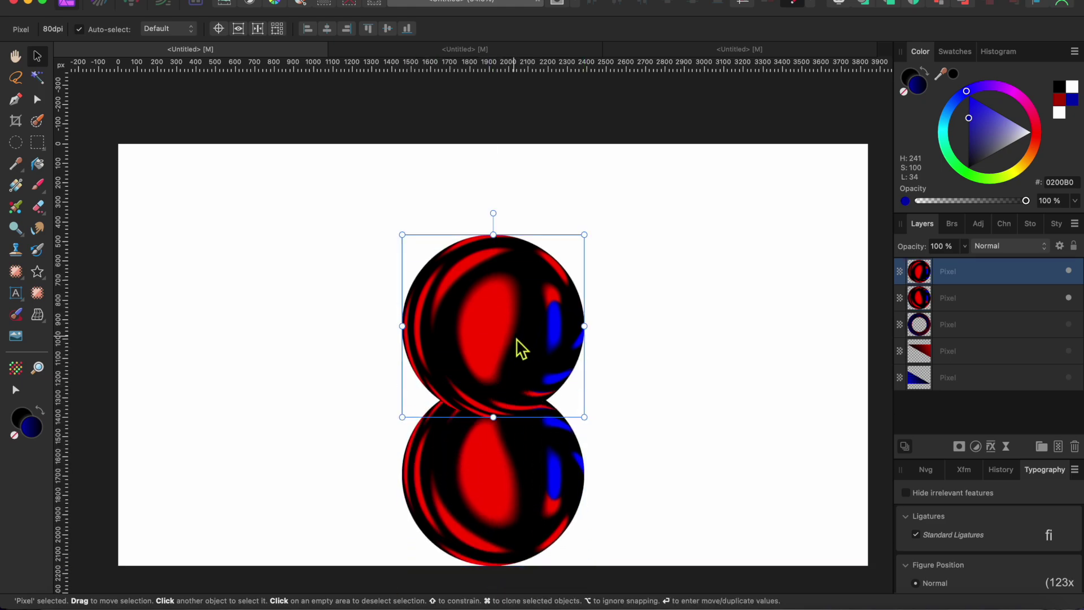
{"action": "left_click_drag", "start_coordinate": [516, 337], "coordinate": [516, 318]}
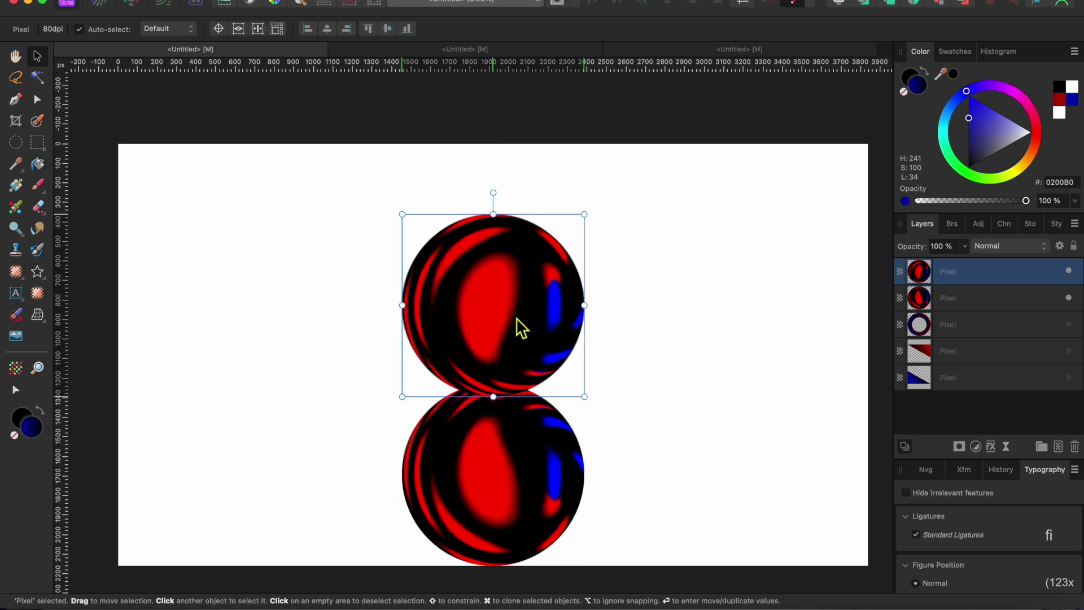
Apply a live Gaussian Blur of 44.8 px radius to the lower reflected marble
{"action": "left_click", "coordinate": [516, 455]}
{"action": "left_click", "coordinate": [1006, 447]}
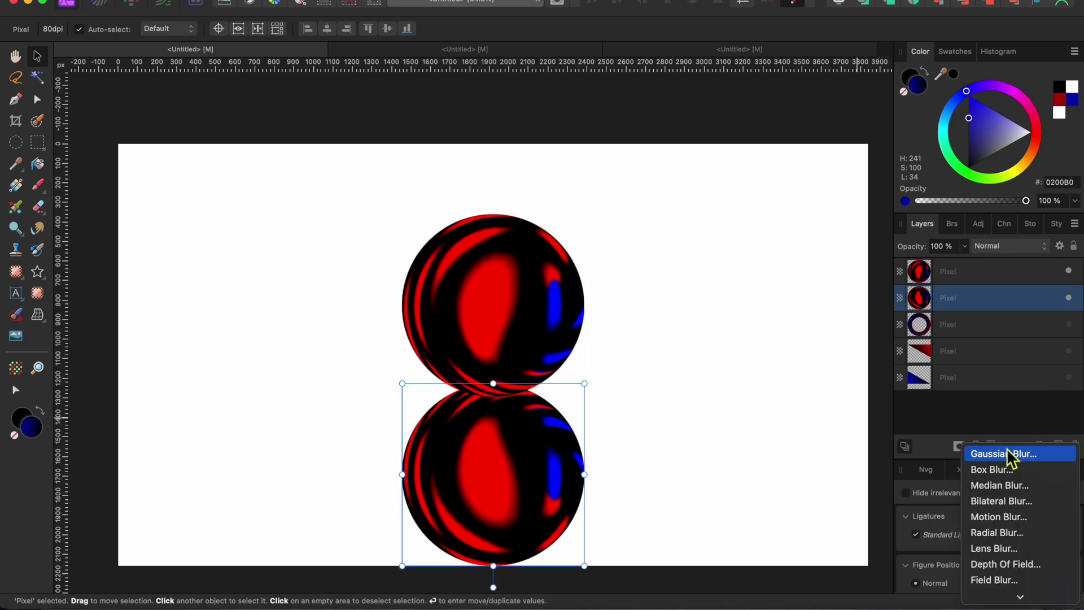
{"action": "left_click", "coordinate": [1007, 453]}
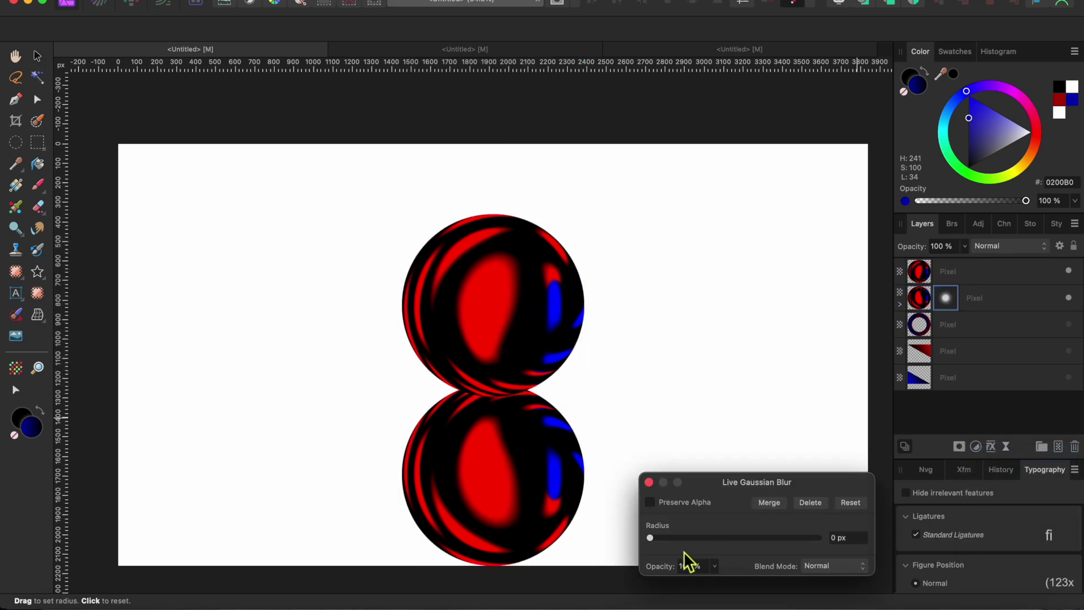
{"action": "left_click_drag", "start_coordinate": [650, 537], "coordinate": [788, 538]}
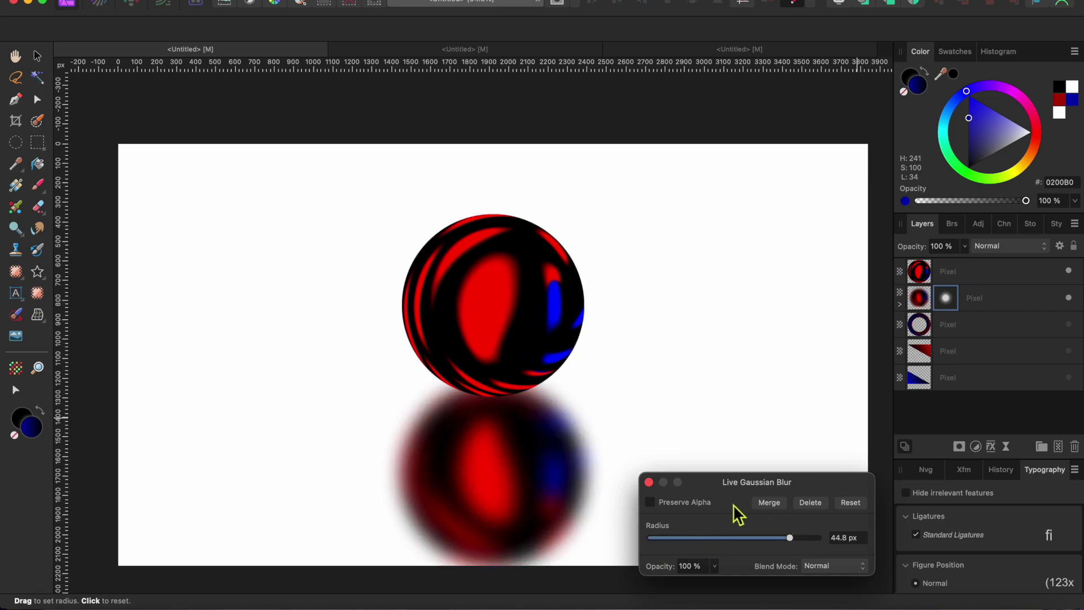
{"action": "left_click", "coordinate": [648, 481]}
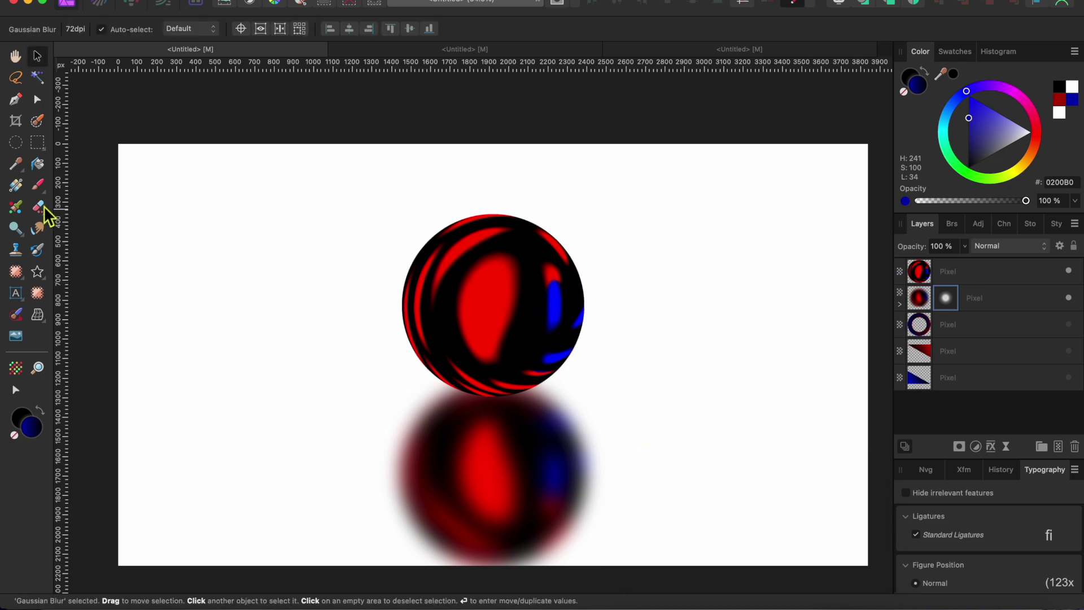
Draw a straight pen line edge to edge through the marble's middle, layered beneath the reflection
{"action": "left_click", "coordinate": [16, 100]}
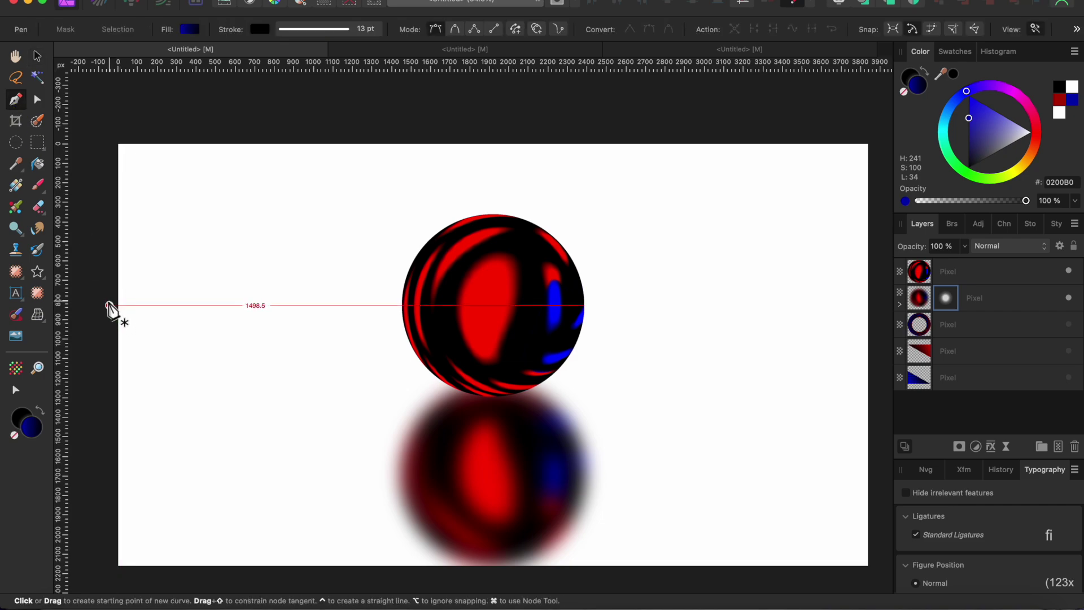
{"action": "left_click", "coordinate": [105, 305]}
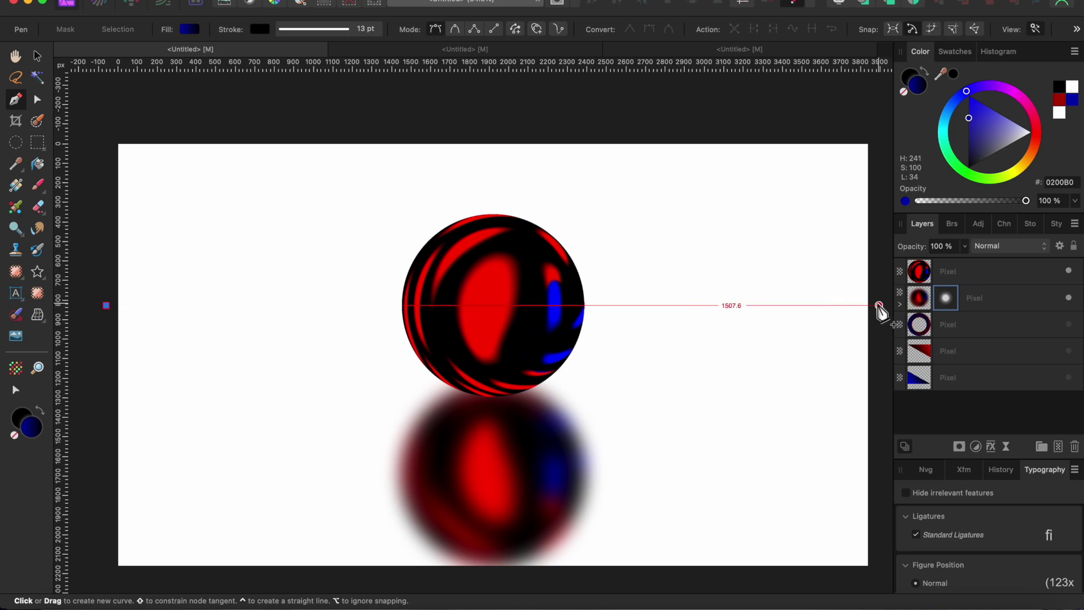
{"action": "left_click", "coordinate": [877, 304]}
{"action": "key", "text": "v"}
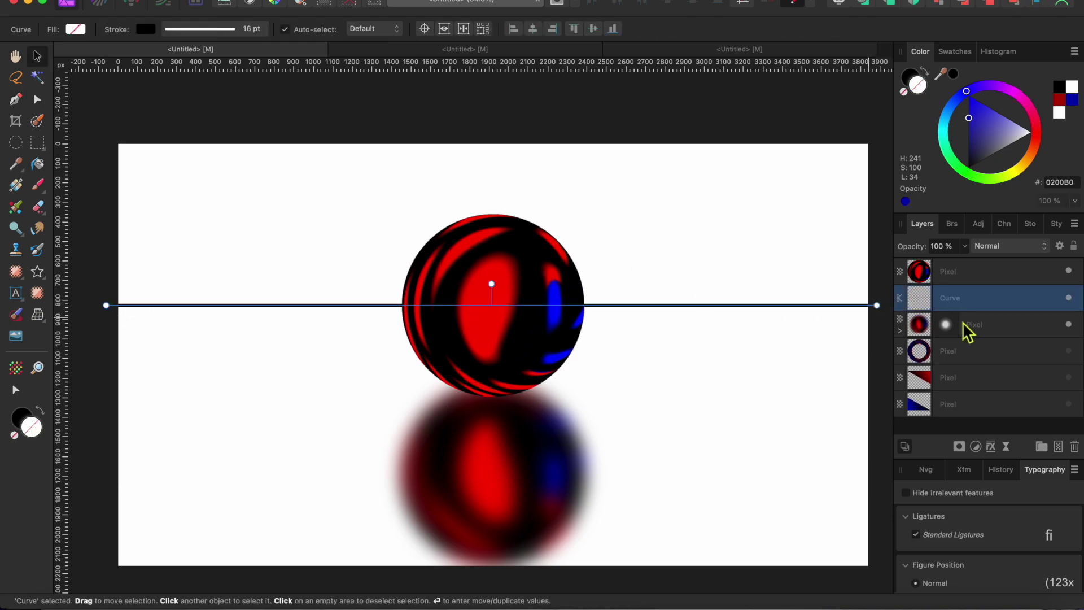
{"action": "left_click_drag", "start_coordinate": [985, 311], "coordinate": [980, 346]}
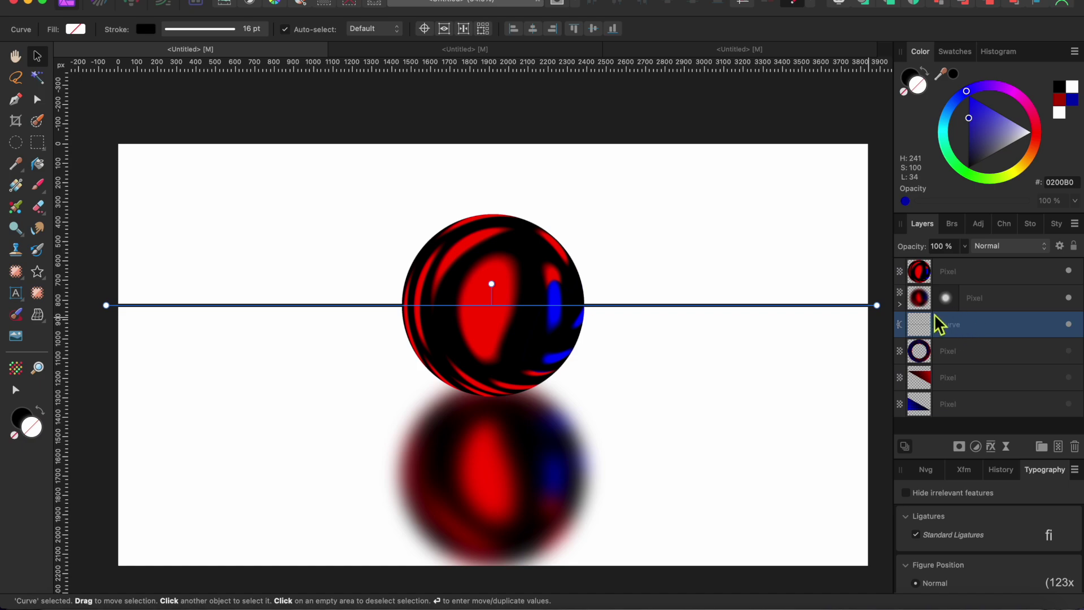
{"action": "right_click", "coordinate": [979, 334]}
Rasterize the horizon line Curve layer into a pixel layer
{"action": "scroll", "coordinate": [978, 490], "scroll_direction": "down", "scroll_amount": 5}
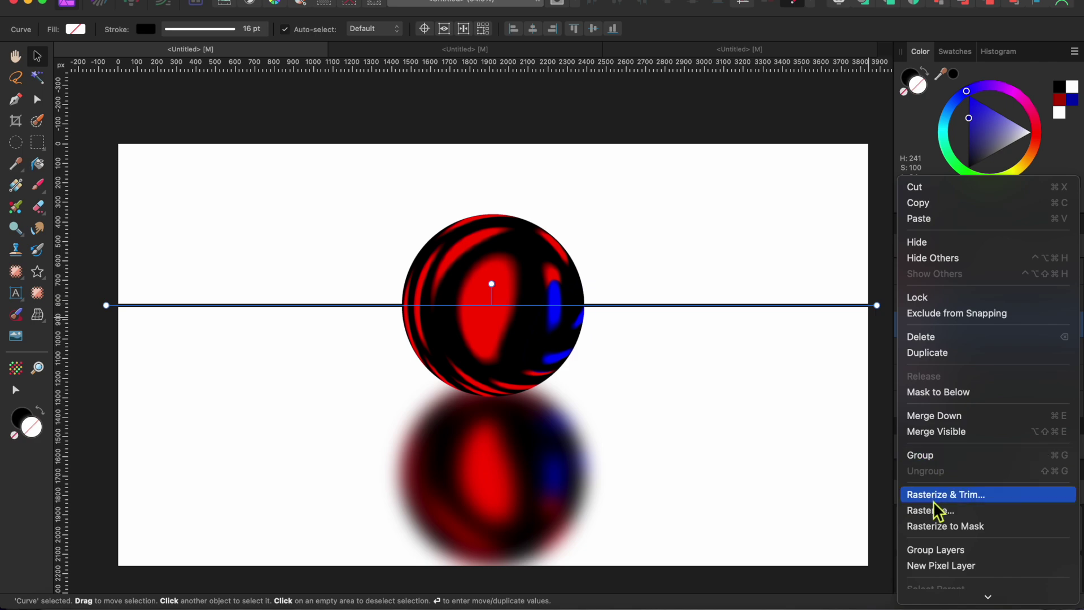
{"action": "left_click", "coordinate": [935, 511]}
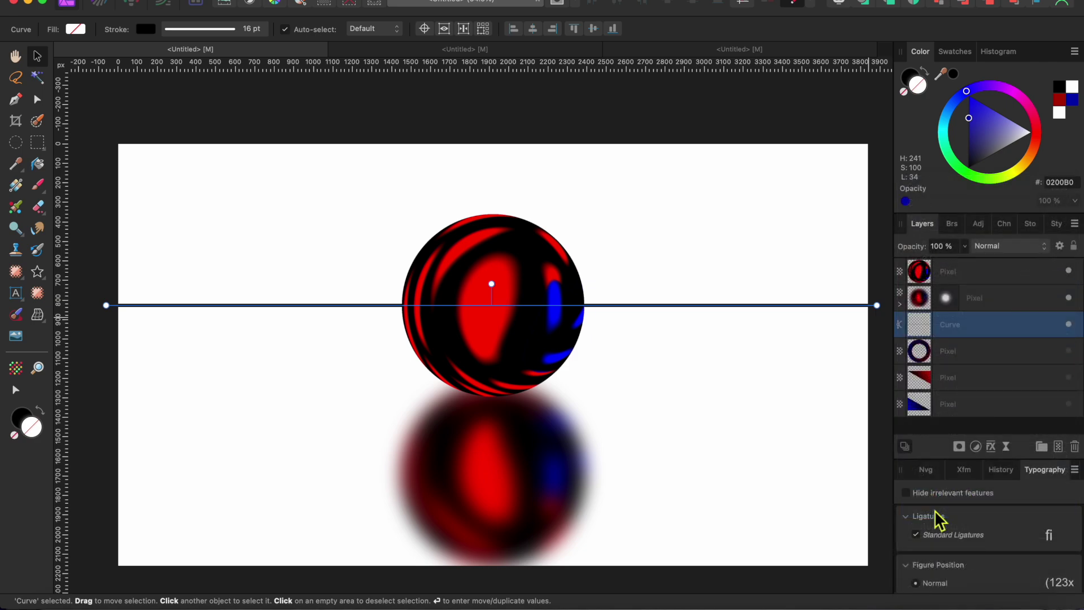
{"action": "left_click", "coordinate": [86, 100]}
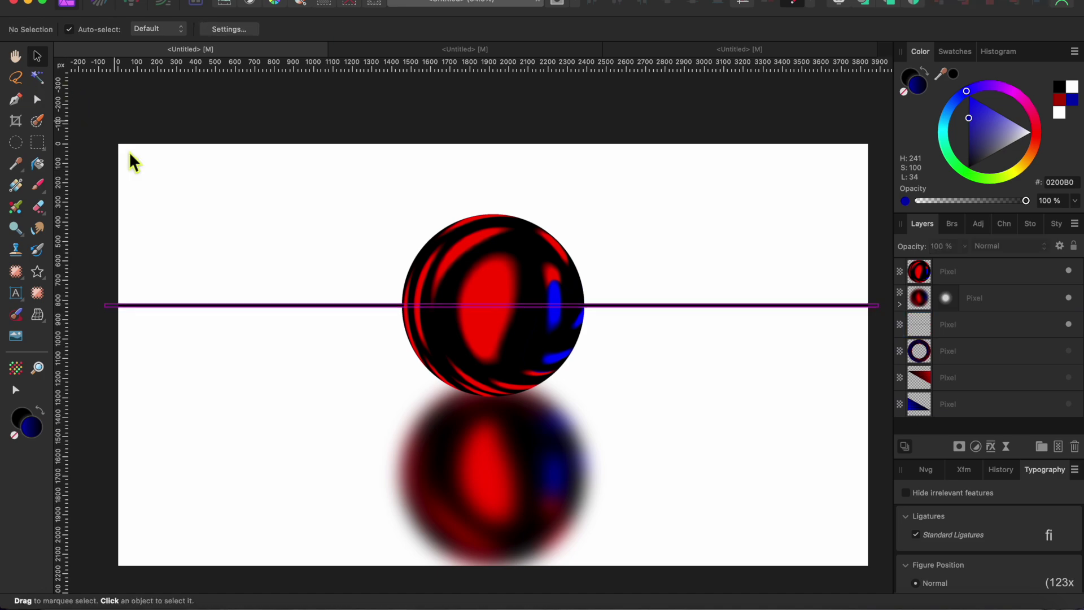
{"action": "left_click", "coordinate": [953, 324]}
Soften the horizon line with a 27.3 px live Gaussian Blur
{"action": "left_click", "coordinate": [1006, 447]}
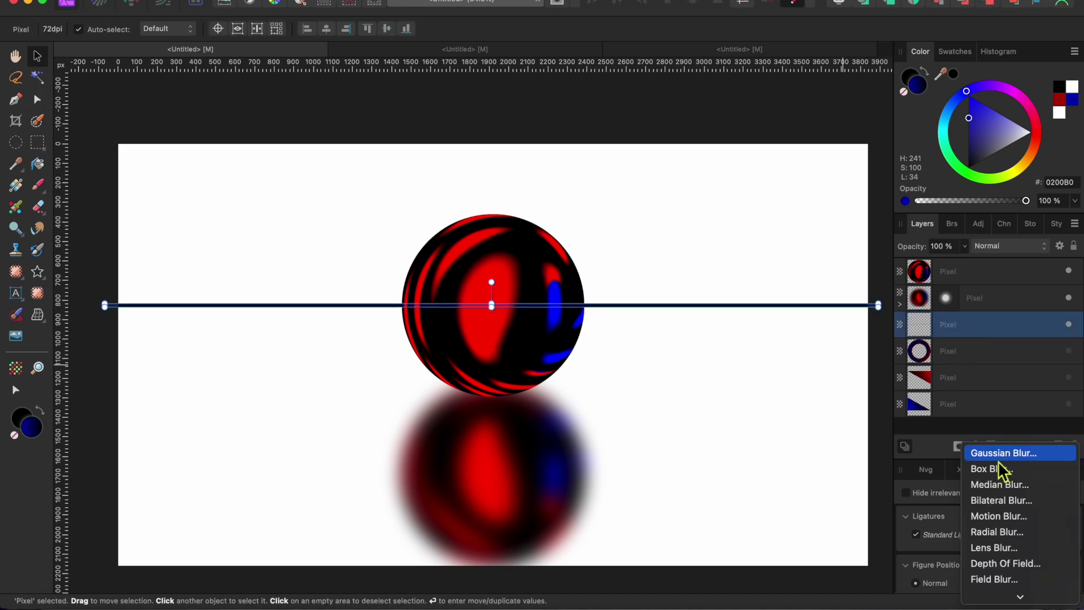
{"action": "left_click", "coordinate": [992, 453]}
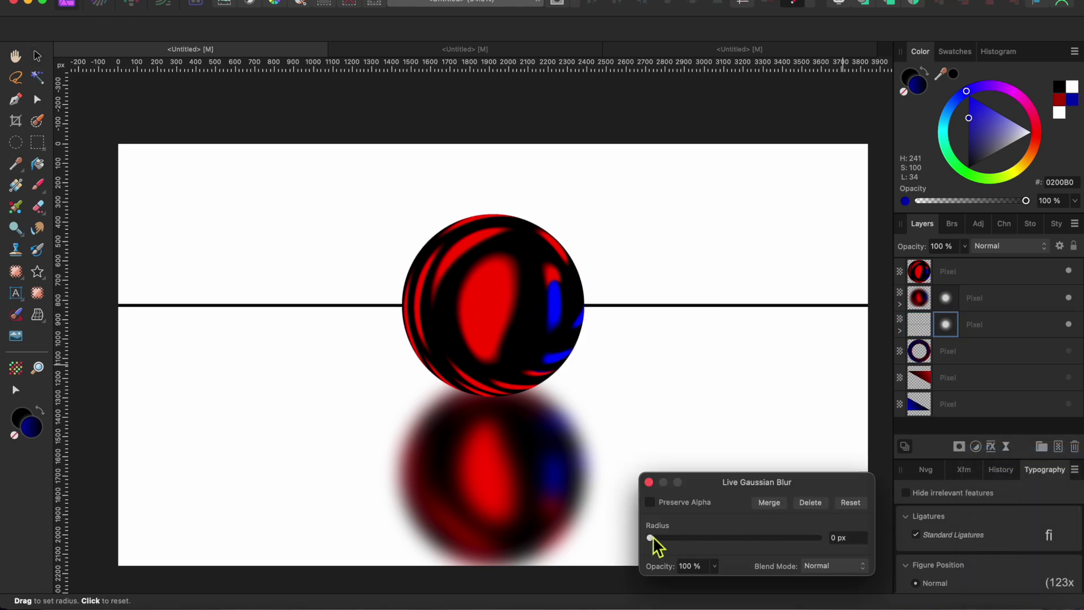
{"action": "left_click_drag", "start_coordinate": [651, 537], "coordinate": [757, 540]}
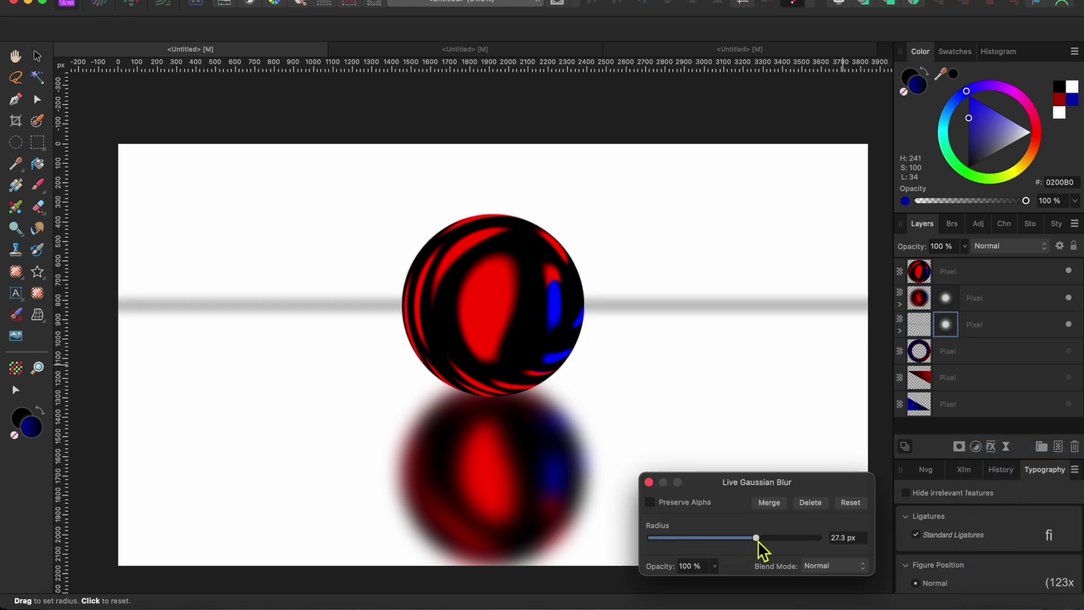
{"action": "left_click", "coordinate": [37, 56]}
{"action": "left_click", "coordinate": [213, 119]}
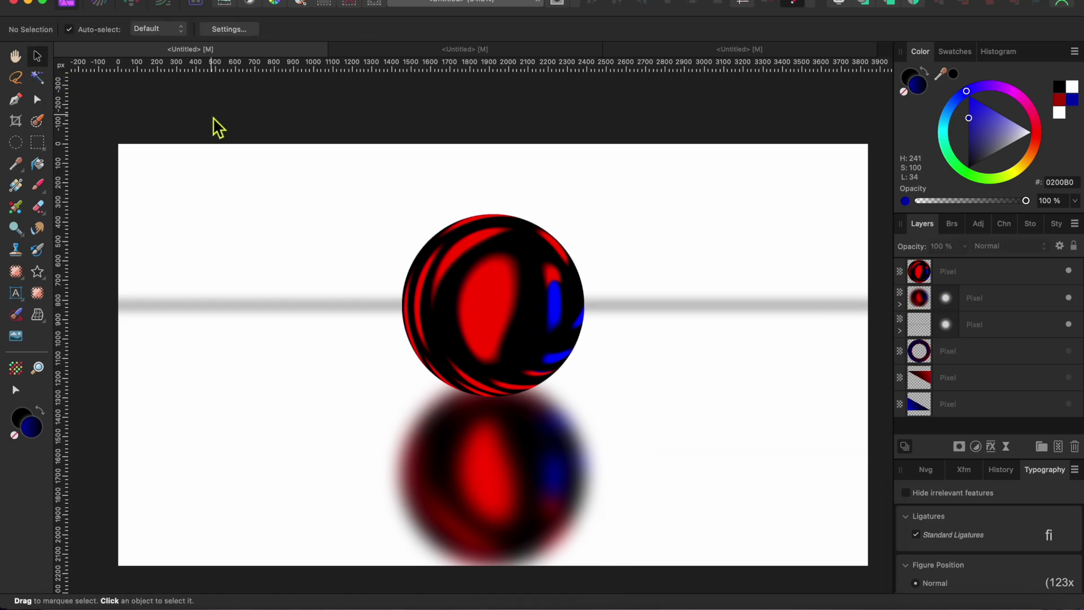
{"action": "scroll", "coordinate": [218, 128], "scroll_direction": "down", "scroll_amount": 1}
{"action": "scroll", "coordinate": [217, 127], "scroll_direction": "right", "scroll_amount": 1}
Draw a blue gradient rectangle over the lower half, layered below the marble layers
{"action": "key", "text": "m"}
{"action": "left_click_drag", "start_coordinate": [87, 268], "coordinate": [837, 528]}
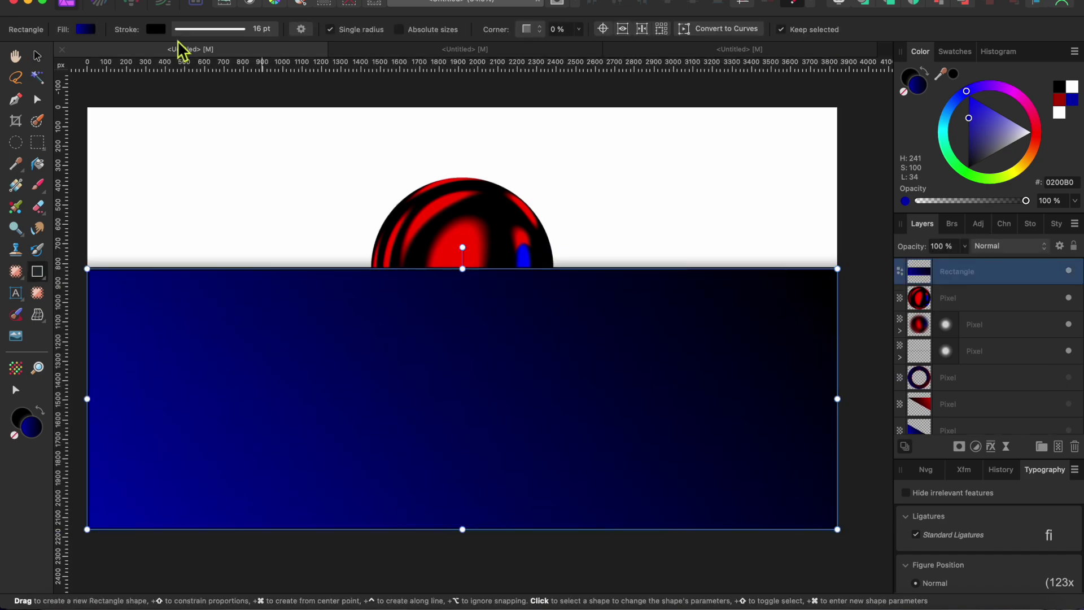
{"action": "left_click", "coordinate": [85, 29]}
{"action": "key", "text": "Escape"}
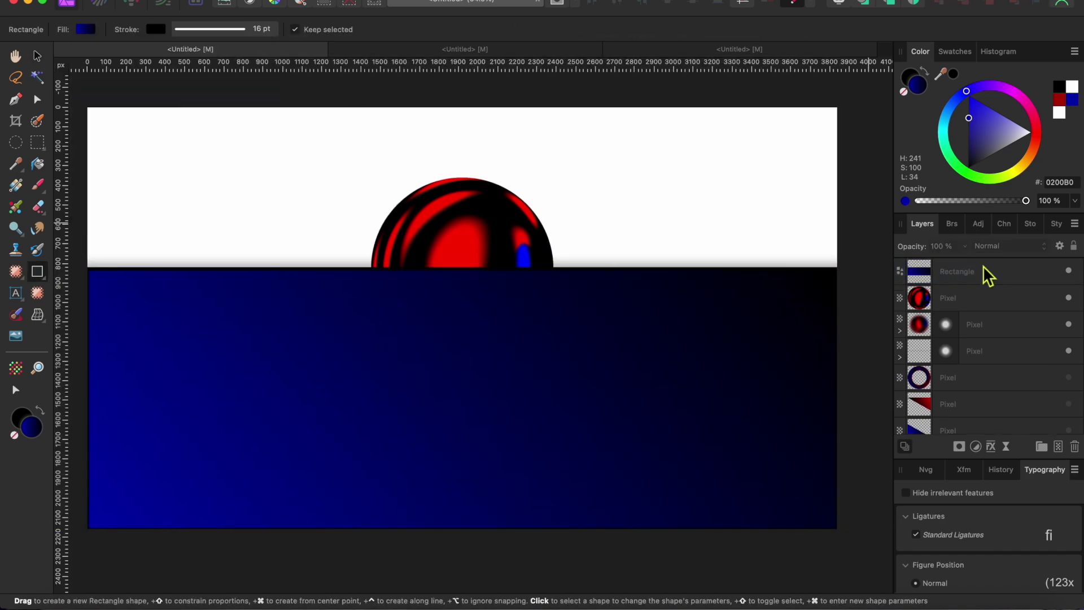
{"action": "left_click_drag", "start_coordinate": [988, 274], "coordinate": [969, 372]}
Place field-533541_1280.jpg across the canvas, behind the blue rectangle
{"action": "left_click", "coordinate": [16, 335]}
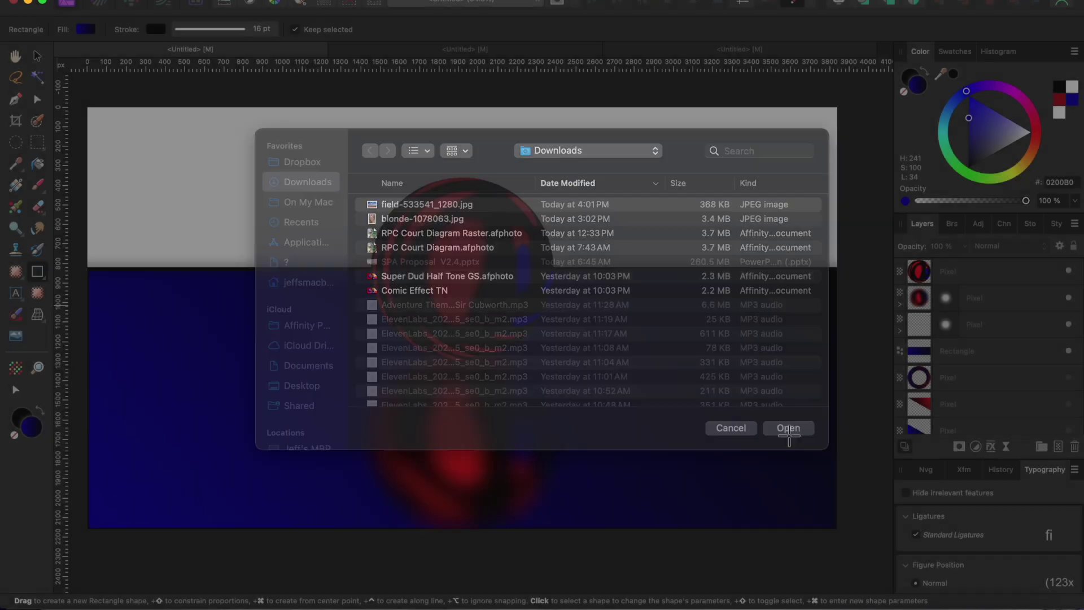
{"action": "left_click", "coordinate": [788, 427]}
{"action": "left_click_drag", "start_coordinate": [121, 112], "coordinate": [870, 571]}
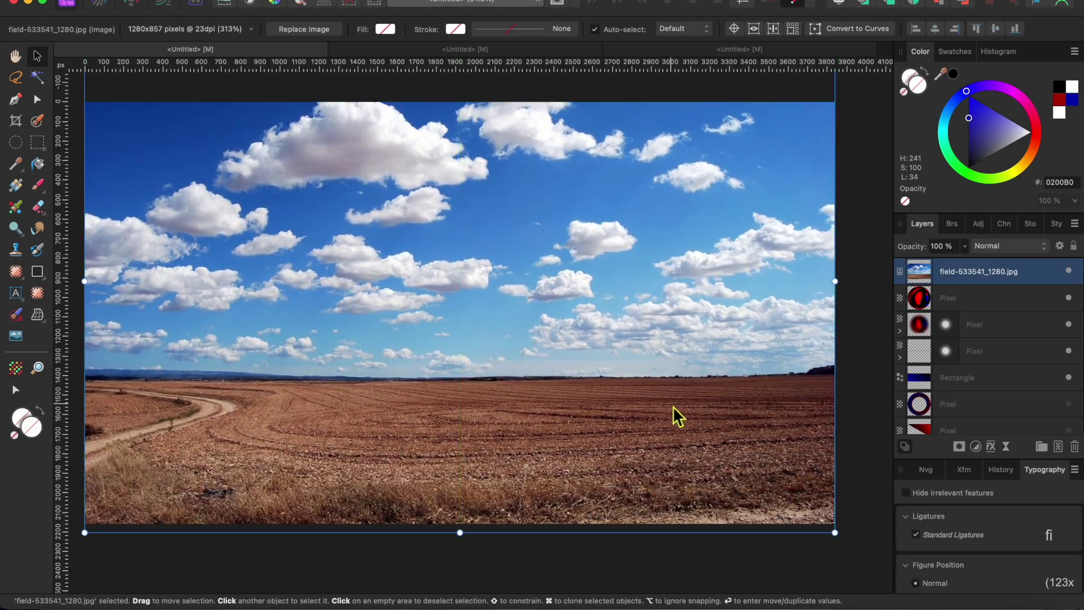
{"action": "left_click_drag", "start_coordinate": [979, 271], "coordinate": [937, 405]}
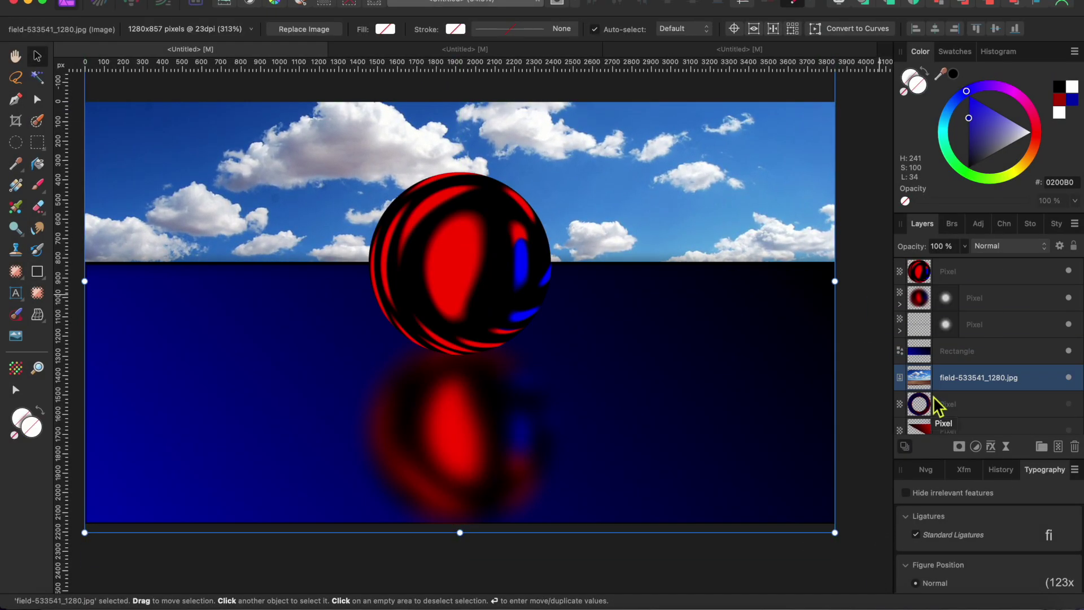
Lower the blue rectangle's top edge to the horizon line
{"action": "scroll", "coordinate": [646, 428], "scroll_direction": "down", "scroll_amount": 2}
{"action": "left_click", "coordinate": [646, 429]}
{"action": "left_click_drag", "start_coordinate": [464, 298], "coordinate": [464, 323]}
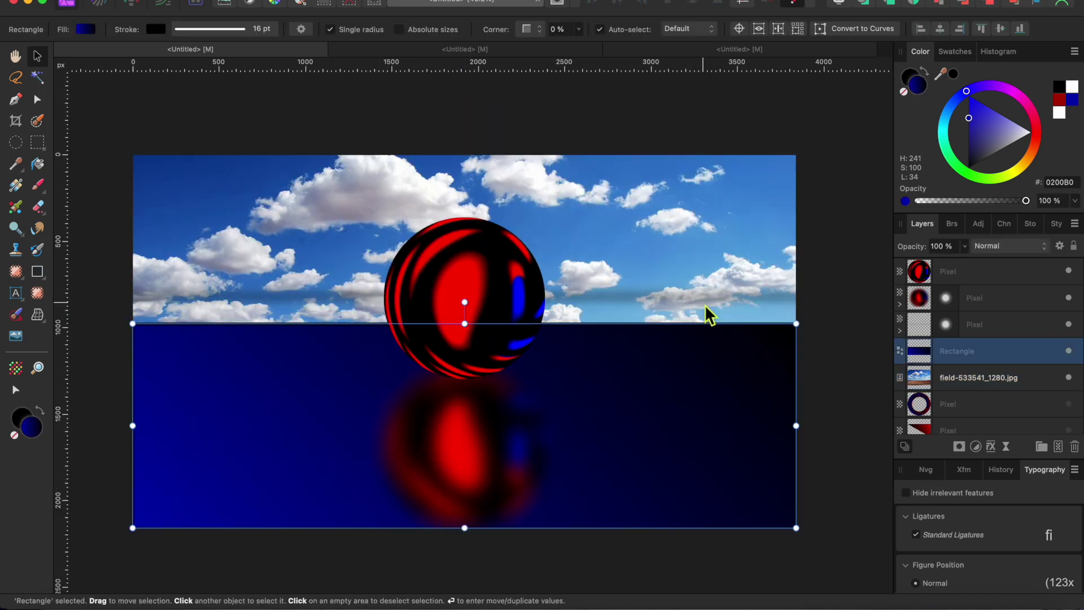
{"action": "left_click", "coordinate": [155, 29]}
{"action": "left_click", "coordinate": [246, 41]}
{"action": "key", "text": "Escape"}
Shift the sky photo upward to show more clouds
{"action": "left_click", "coordinate": [797, 316]}
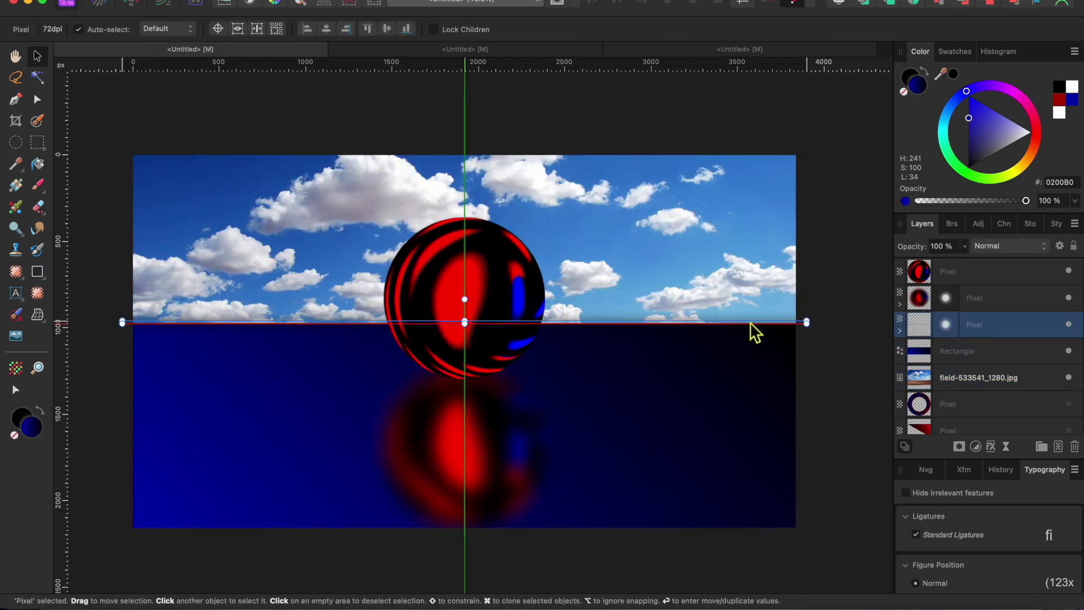
{"action": "scroll", "coordinate": [752, 331], "scroll_direction": "up", "scroll_amount": 3}
{"action": "scroll", "coordinate": [733, 344], "scroll_direction": "down", "scroll_amount": 3}
{"action": "left_click_drag", "start_coordinate": [273, 285], "coordinate": [303, 226]}
{"action": "left_click", "coordinate": [111, 349]}
{"action": "scroll", "coordinate": [107, 342], "scroll_direction": "down", "scroll_amount": 2}
Blur the sky photo with a 9.9 px live Gaussian Blur
{"action": "left_click", "coordinate": [679, 273]}
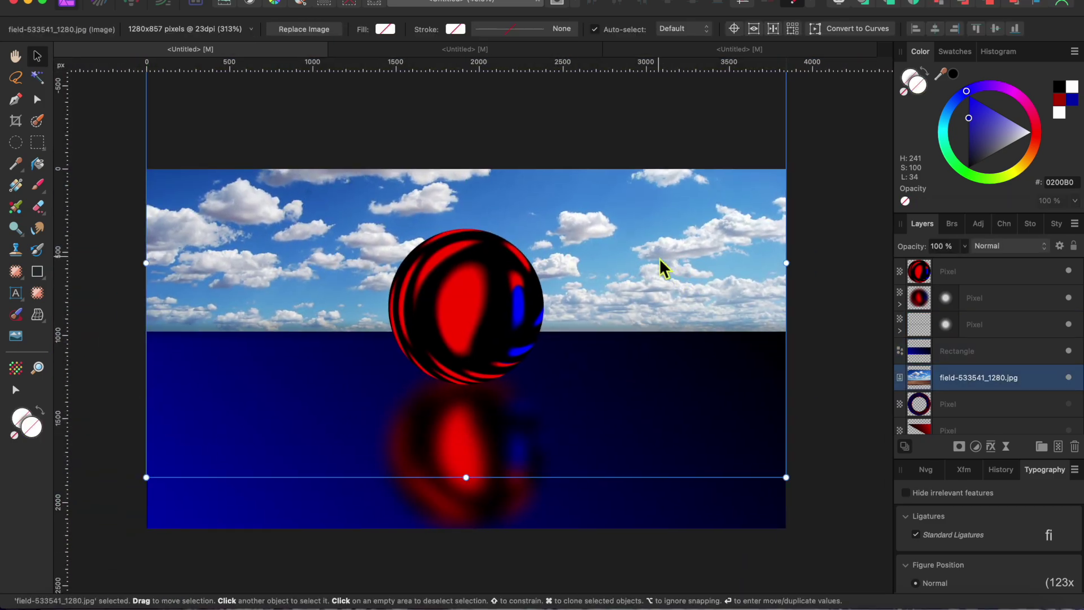
{"action": "key", "text": "super+minus"}
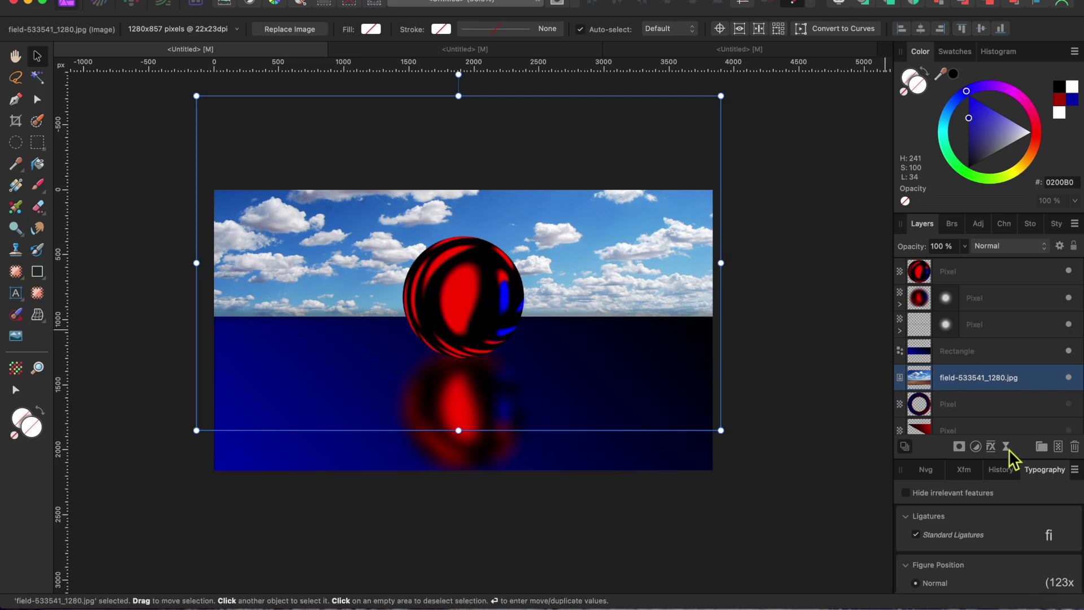
{"action": "left_click", "coordinate": [1005, 446]}
{"action": "left_click", "coordinate": [1016, 474]}
{"action": "left_click_drag", "start_coordinate": [653, 539], "coordinate": [723, 544]}
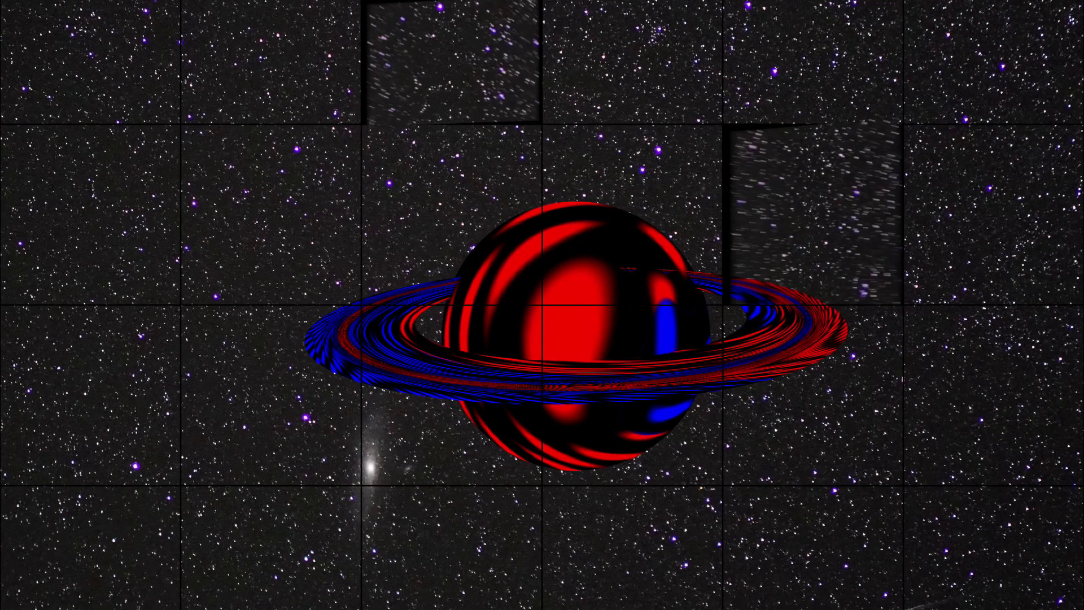